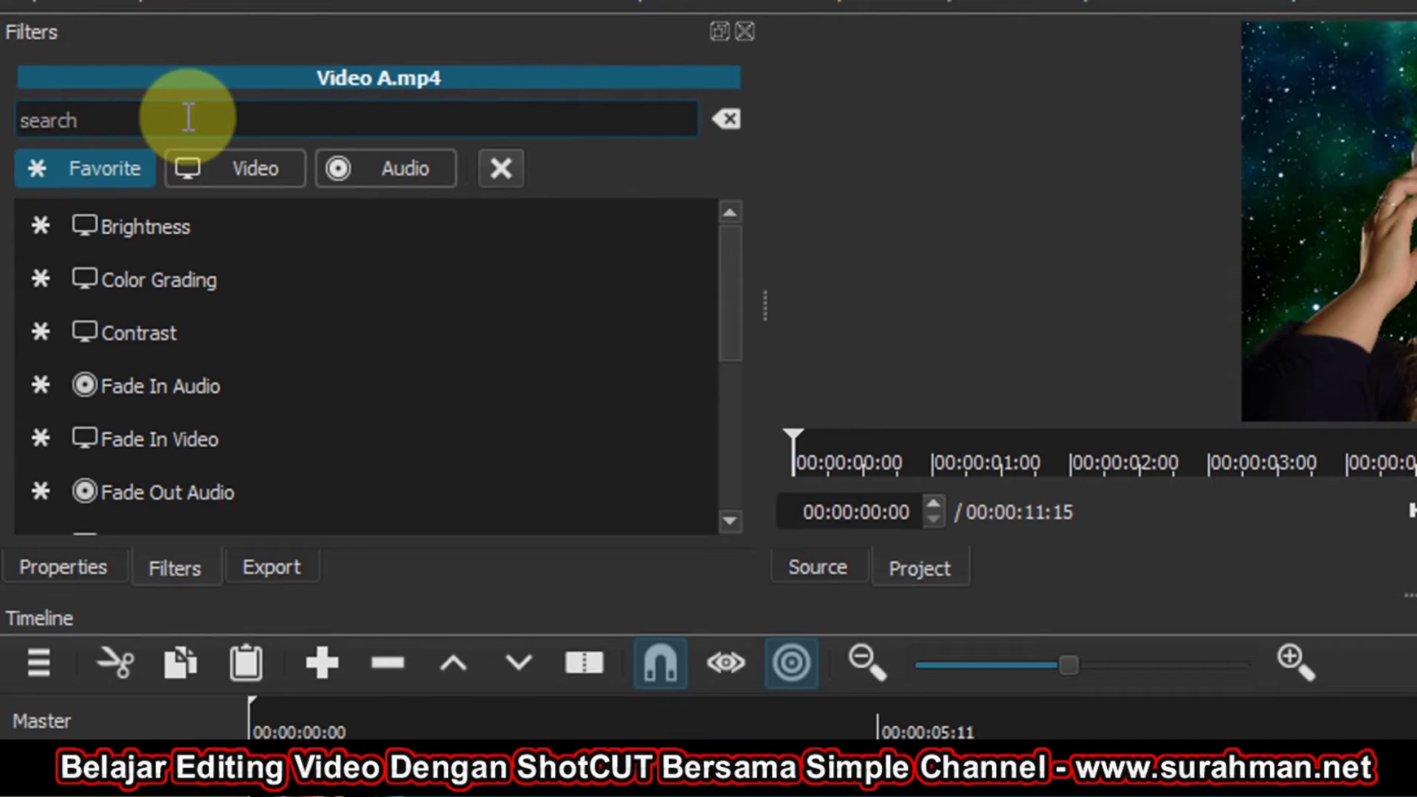
# Add the Audio Dance Visualization filter to the Video A.mp4 clip and enlarge the video preview.
pyautogui.write('audio')
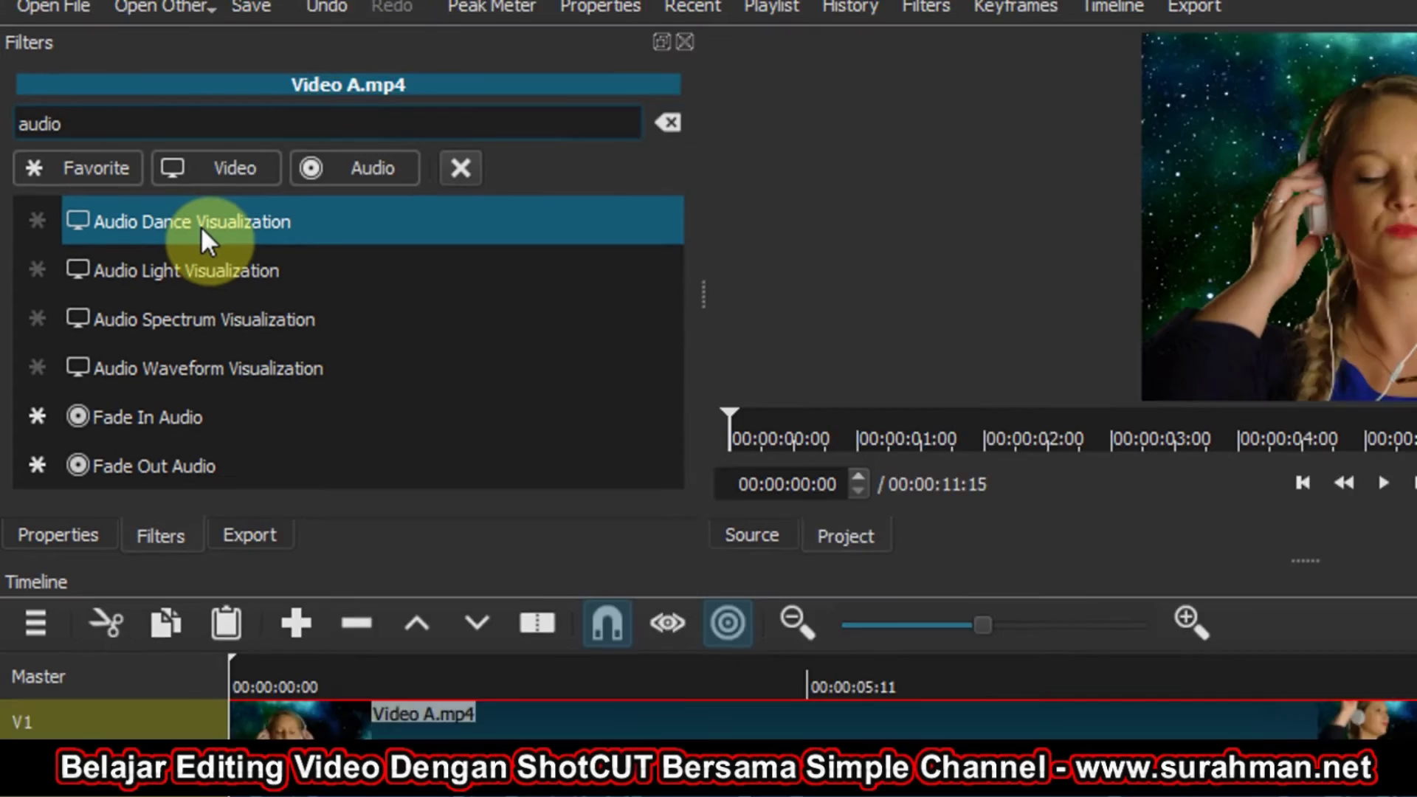
pyautogui.click(218, 232)
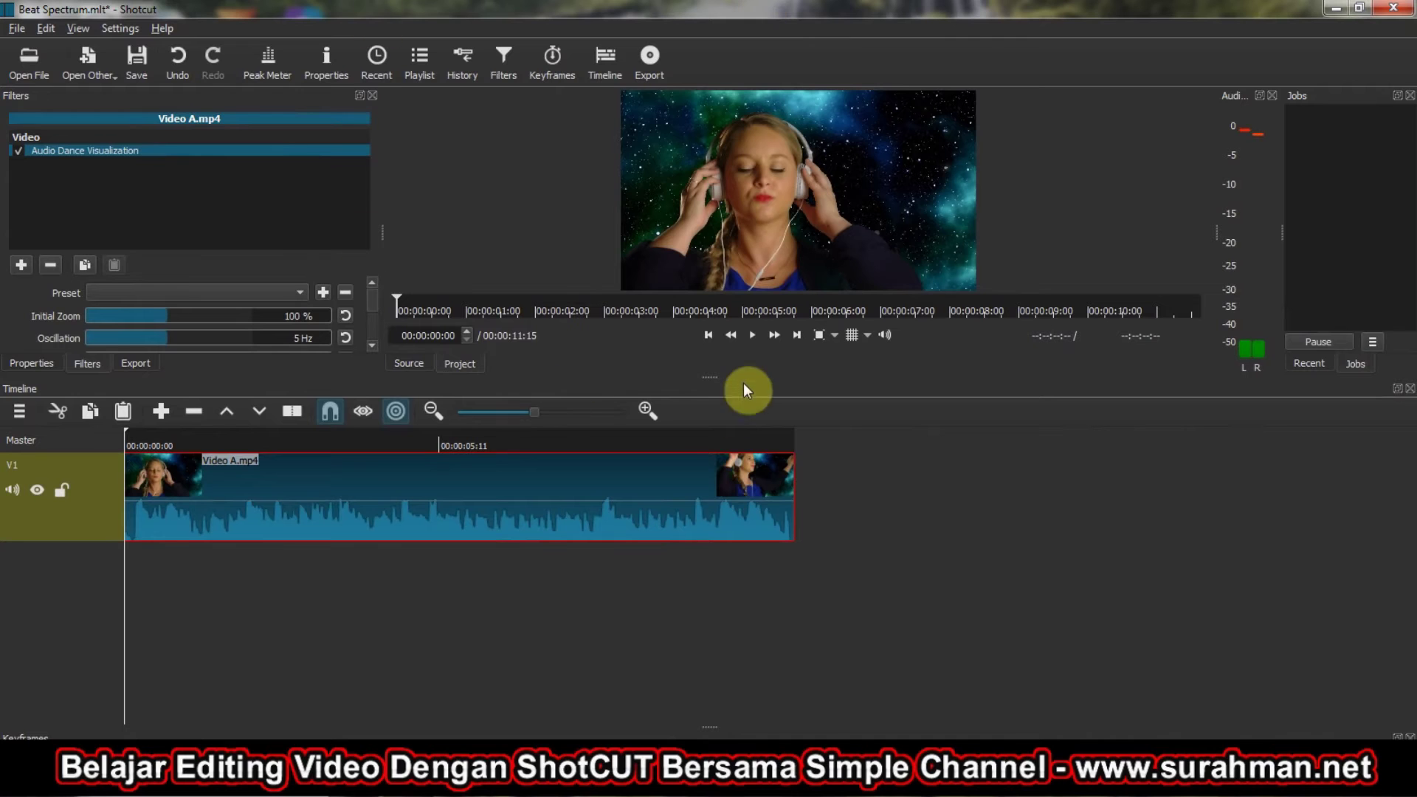
pyautogui.moveTo(712, 378); pyautogui.dragTo(730, 534)
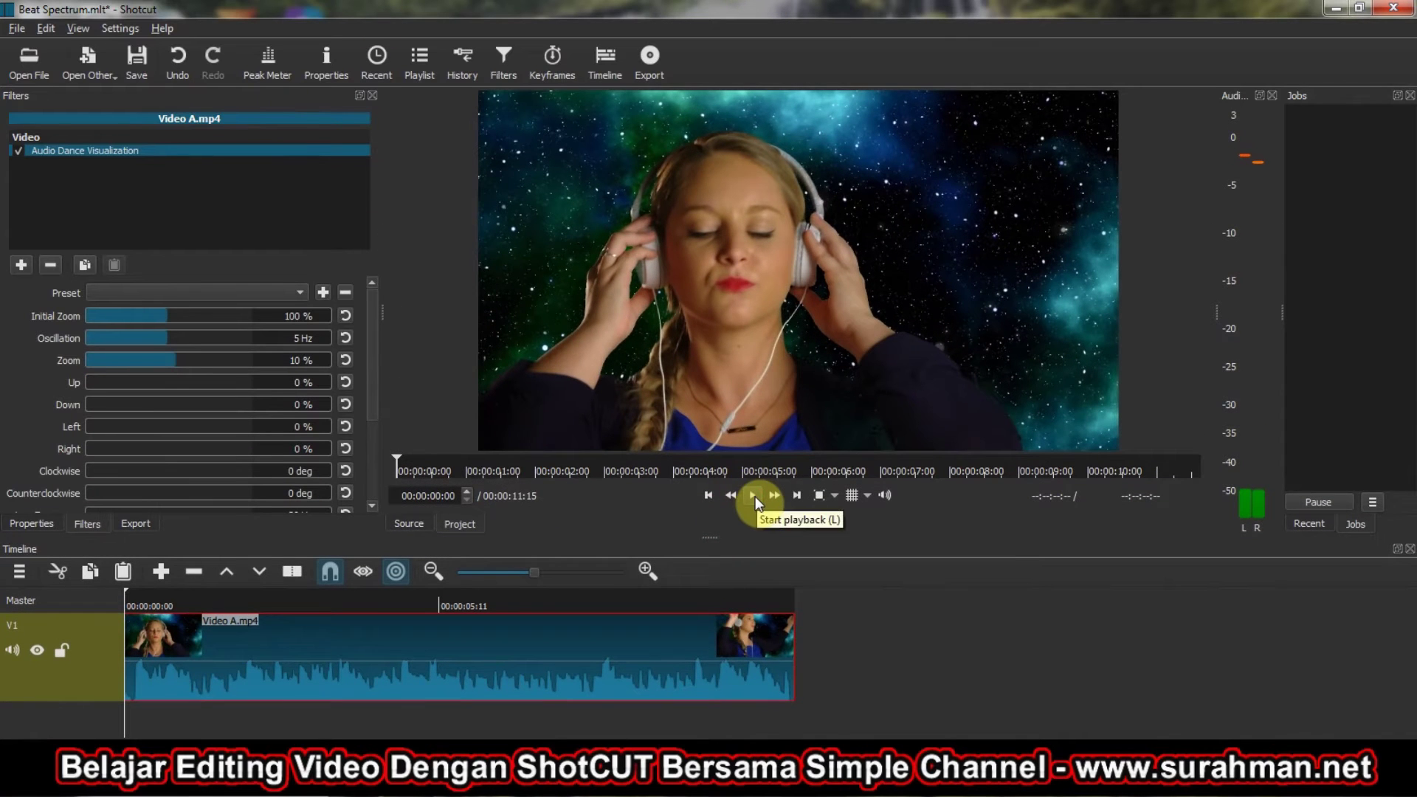
# Play the first seconds of the clip to check the dance effect, and examine the filter's full parameter list.
pyautogui.click(754, 496)
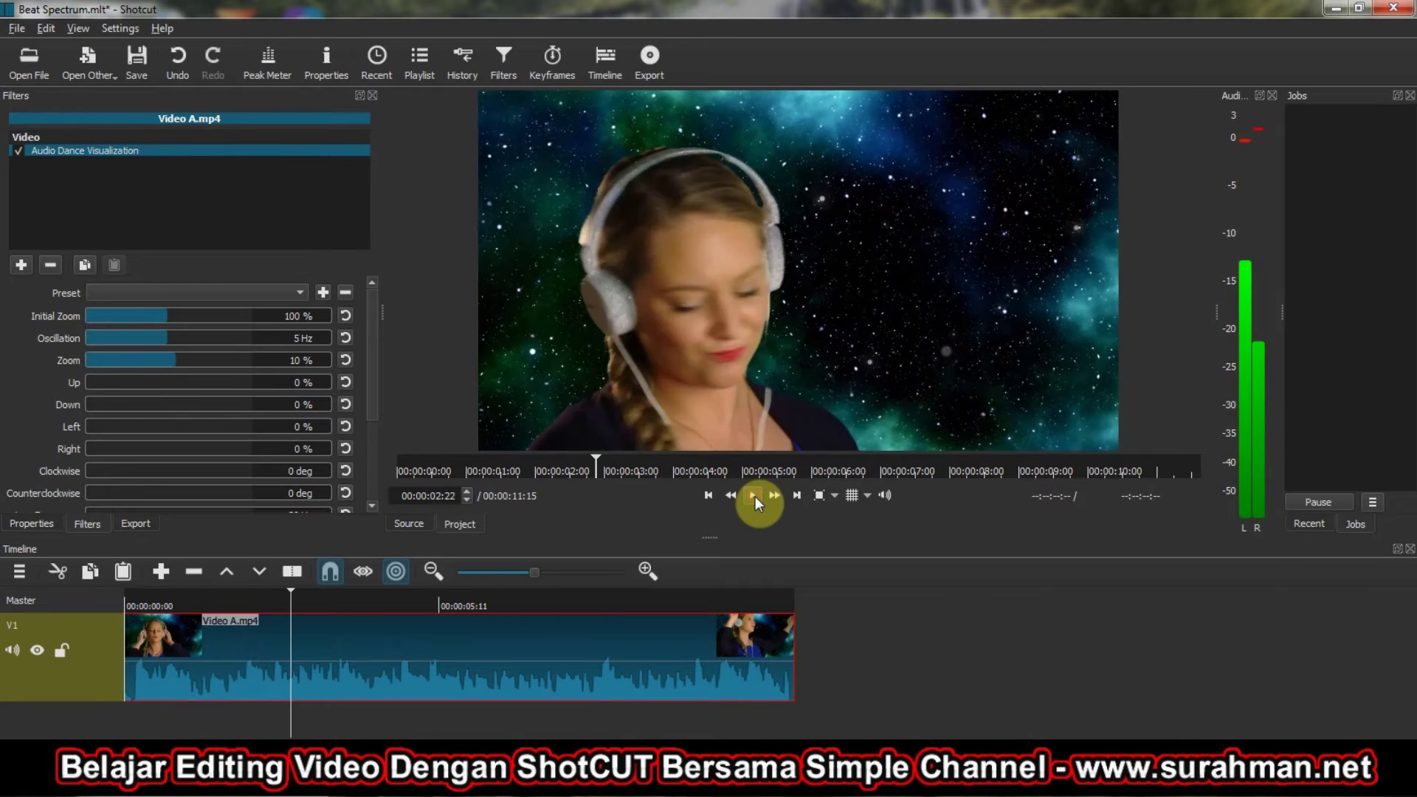
pyautogui.click(754, 495)
pyautogui.scroll(-3, 374, 443)
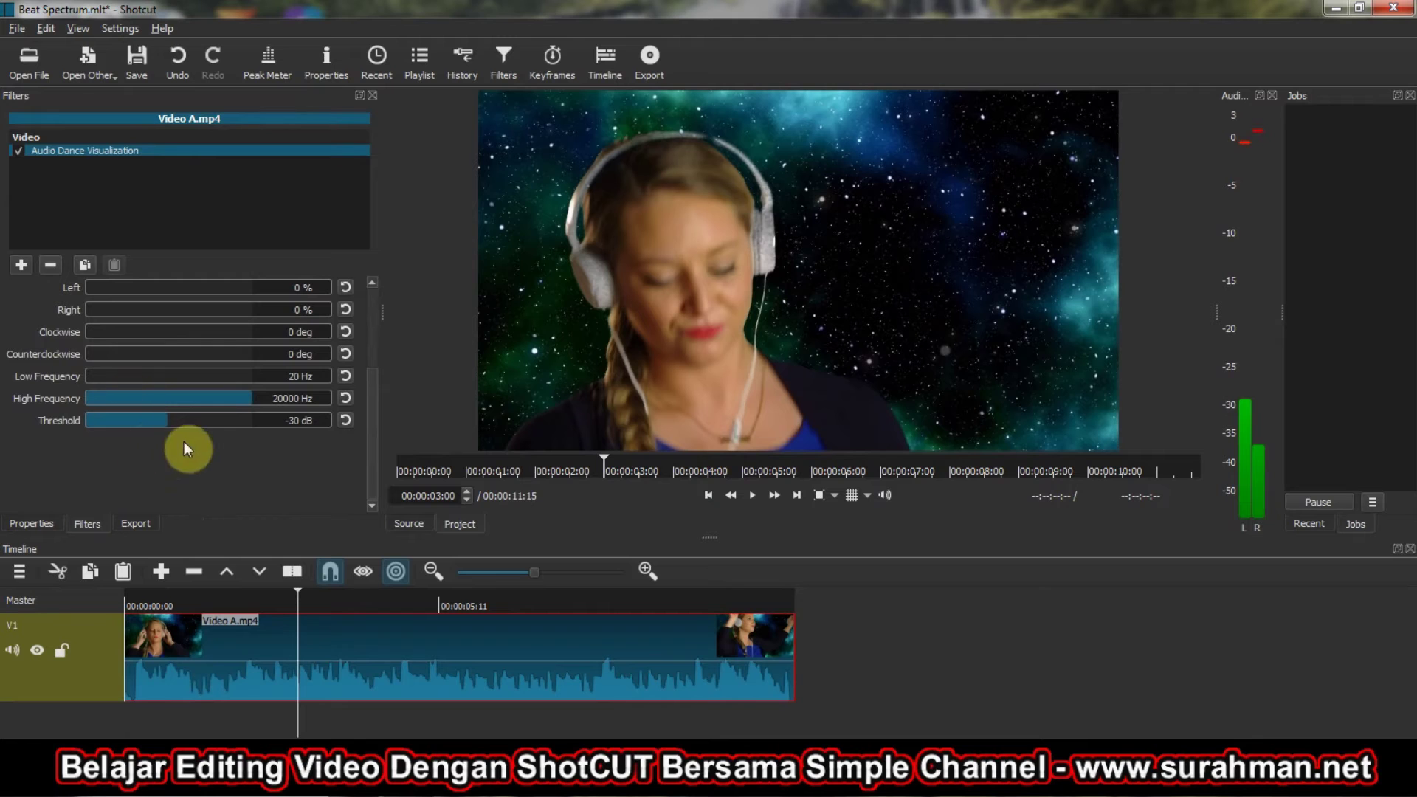
pyautogui.moveTo(375, 446); pyautogui.dragTo(382, 340)
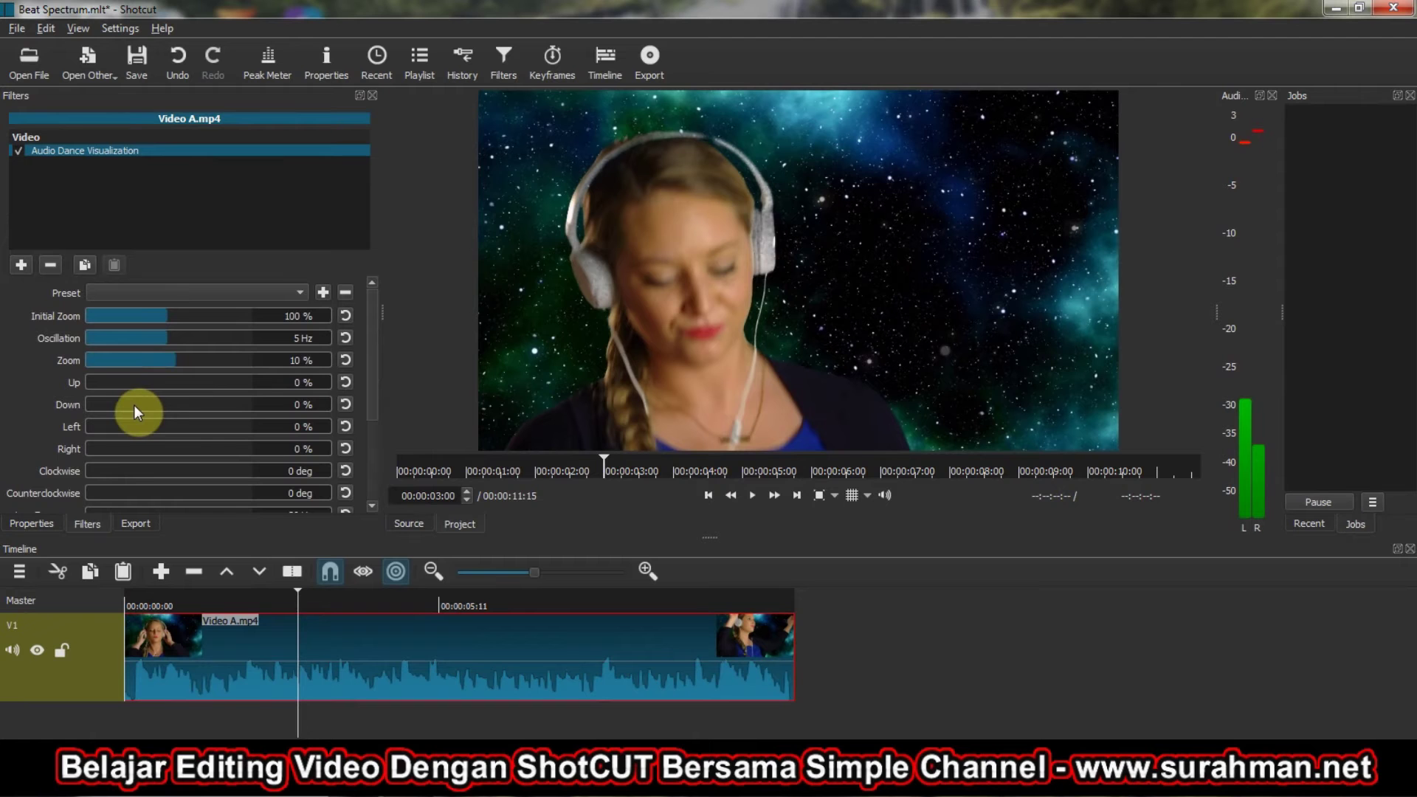
pyautogui.click(374, 450)
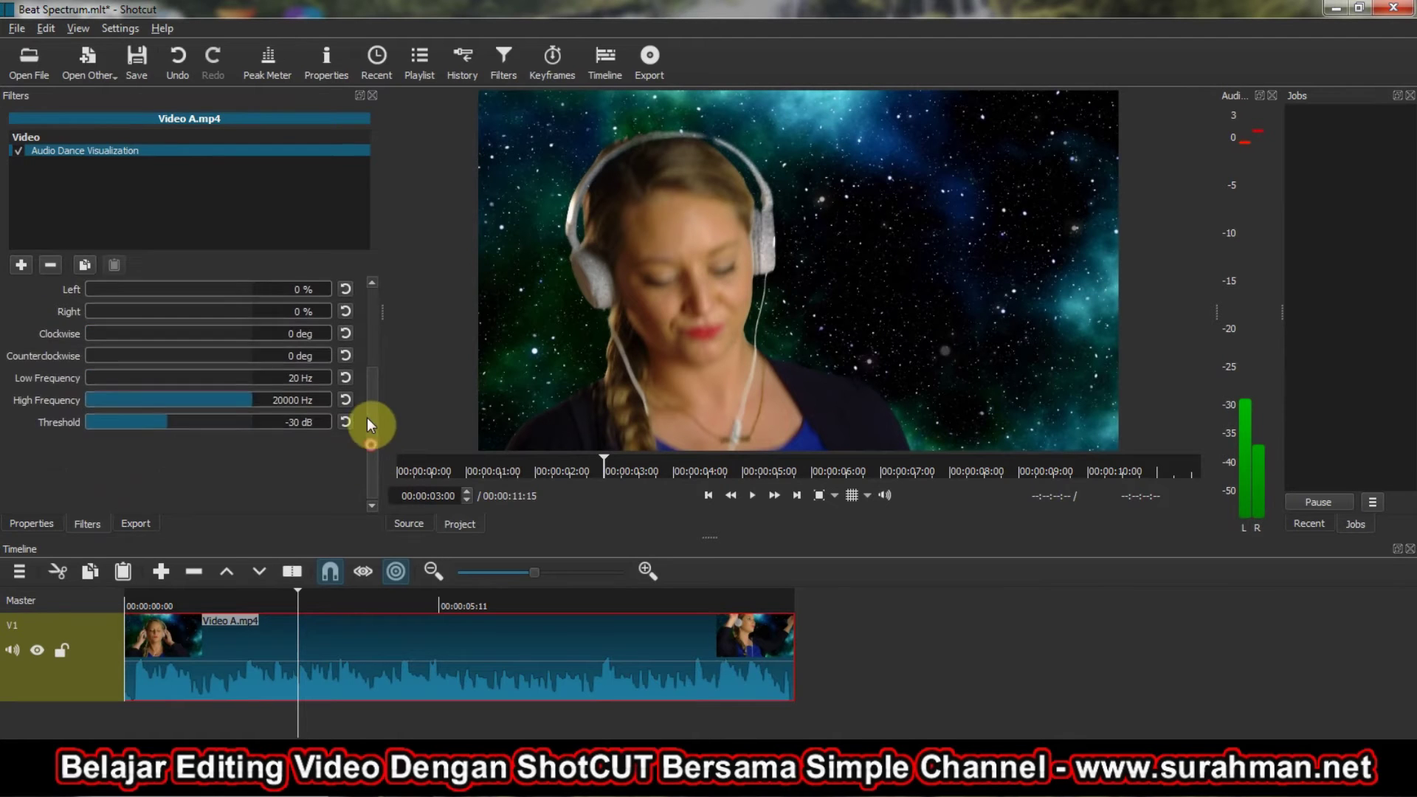
pyautogui.moveTo(366, 418); pyautogui.dragTo(431, 278)
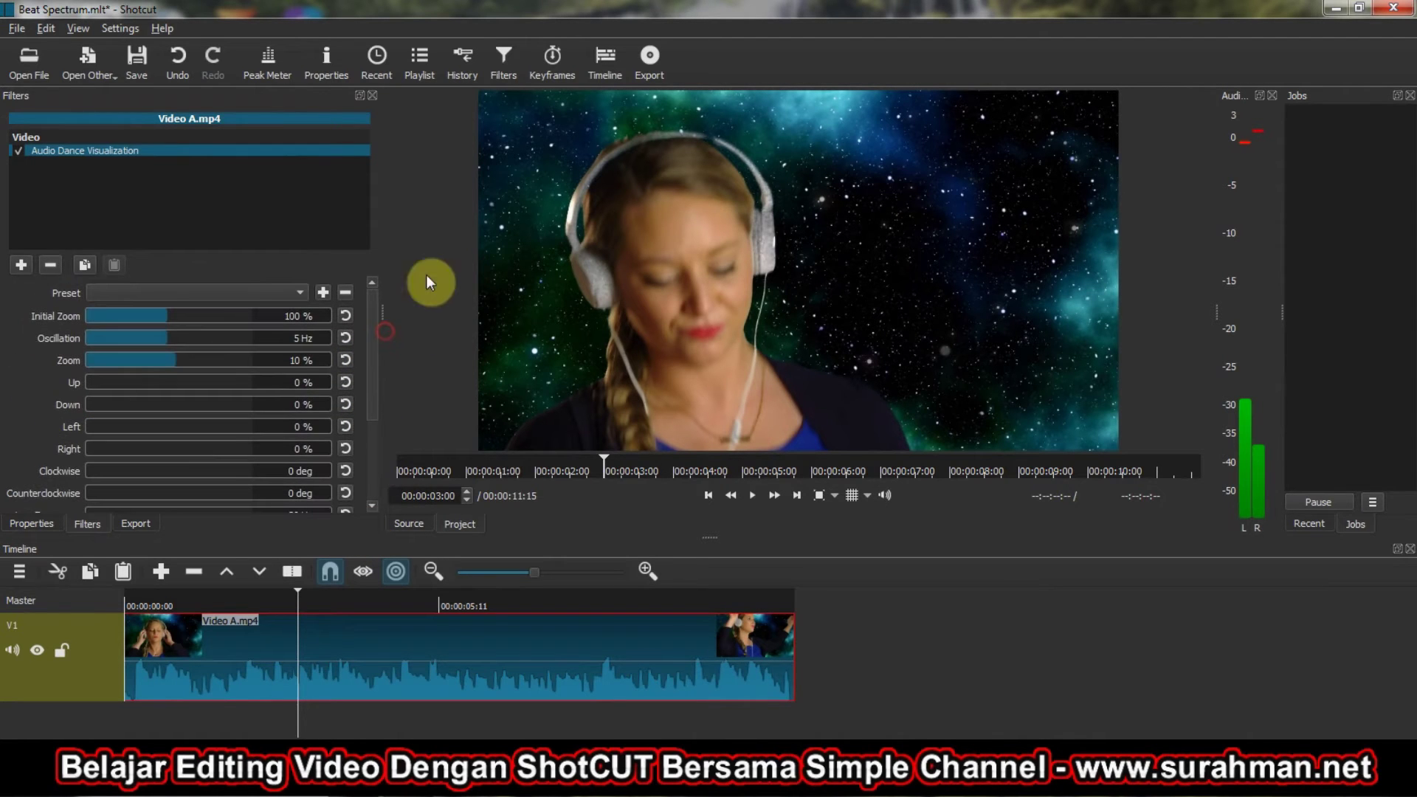
pyautogui.click(375, 424)
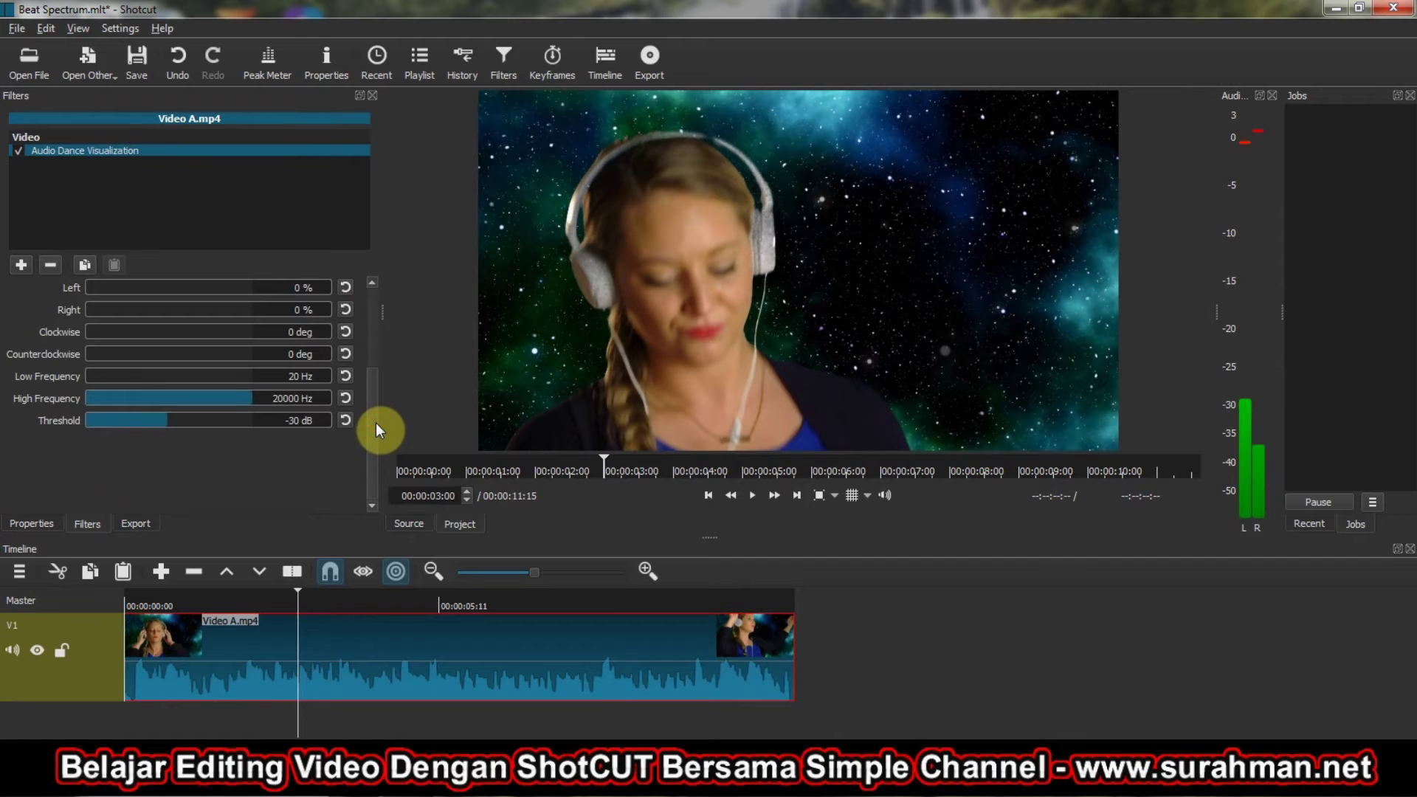
# Replay the clip's opening seconds from the beginning and return the playhead to 00:00:00:00.
pyautogui.moveTo(297, 609); pyautogui.dragTo(95, 595)
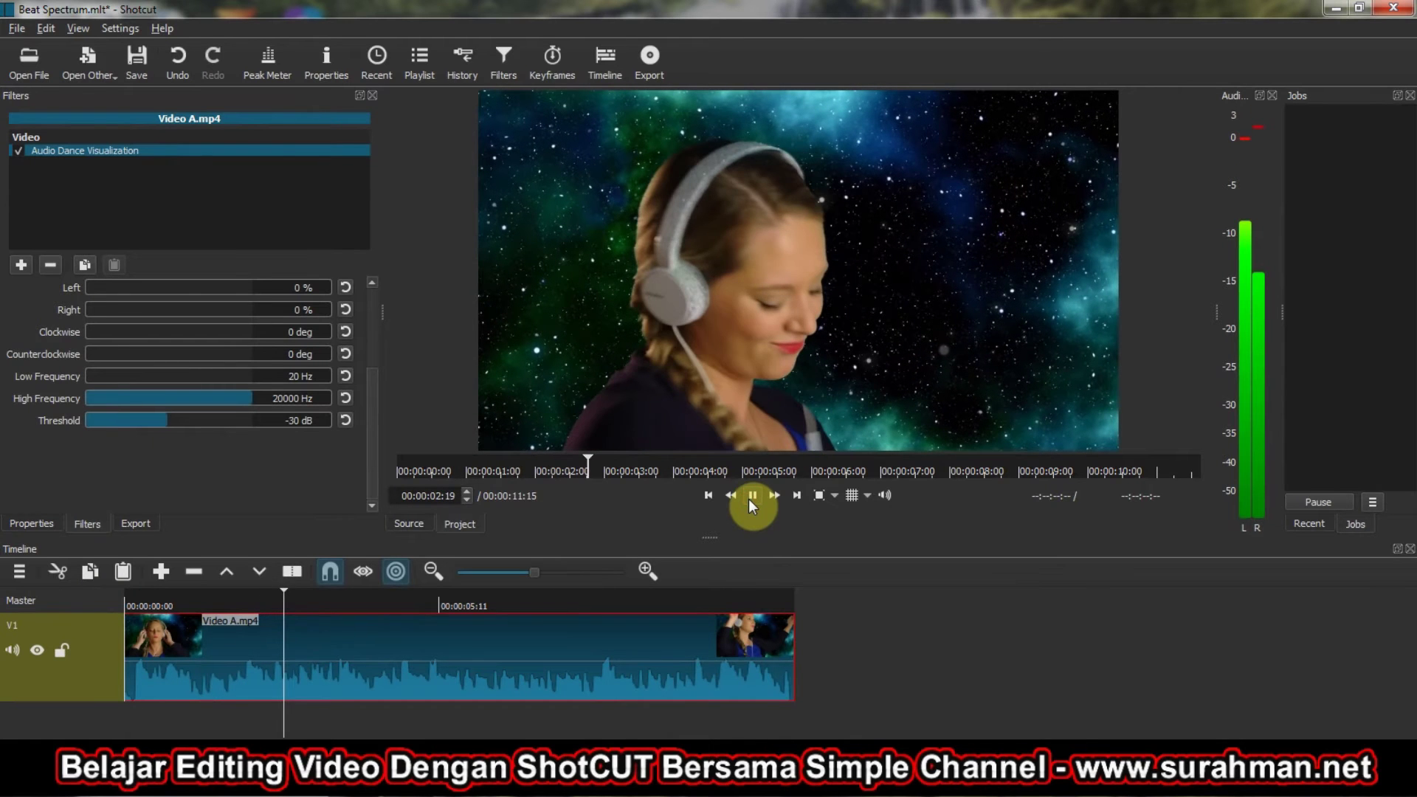
pyautogui.click(752, 496)
pyautogui.moveTo(328, 596); pyautogui.dragTo(101, 602)
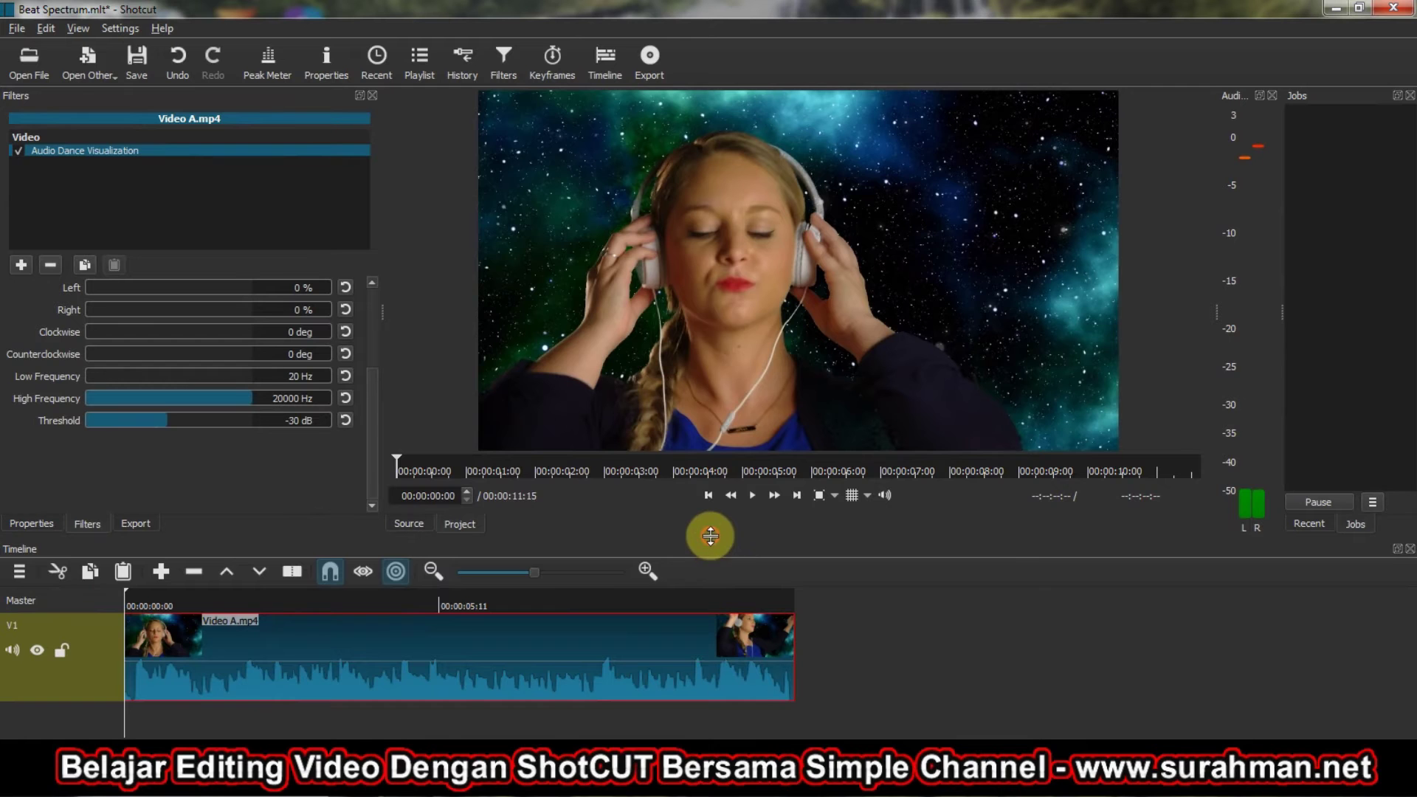
# Reduce the preview height and add an Audio Light Visualization filter to the Video A.mp4 clip.
pyautogui.moveTo(710, 536); pyautogui.dragTo(724, 433)
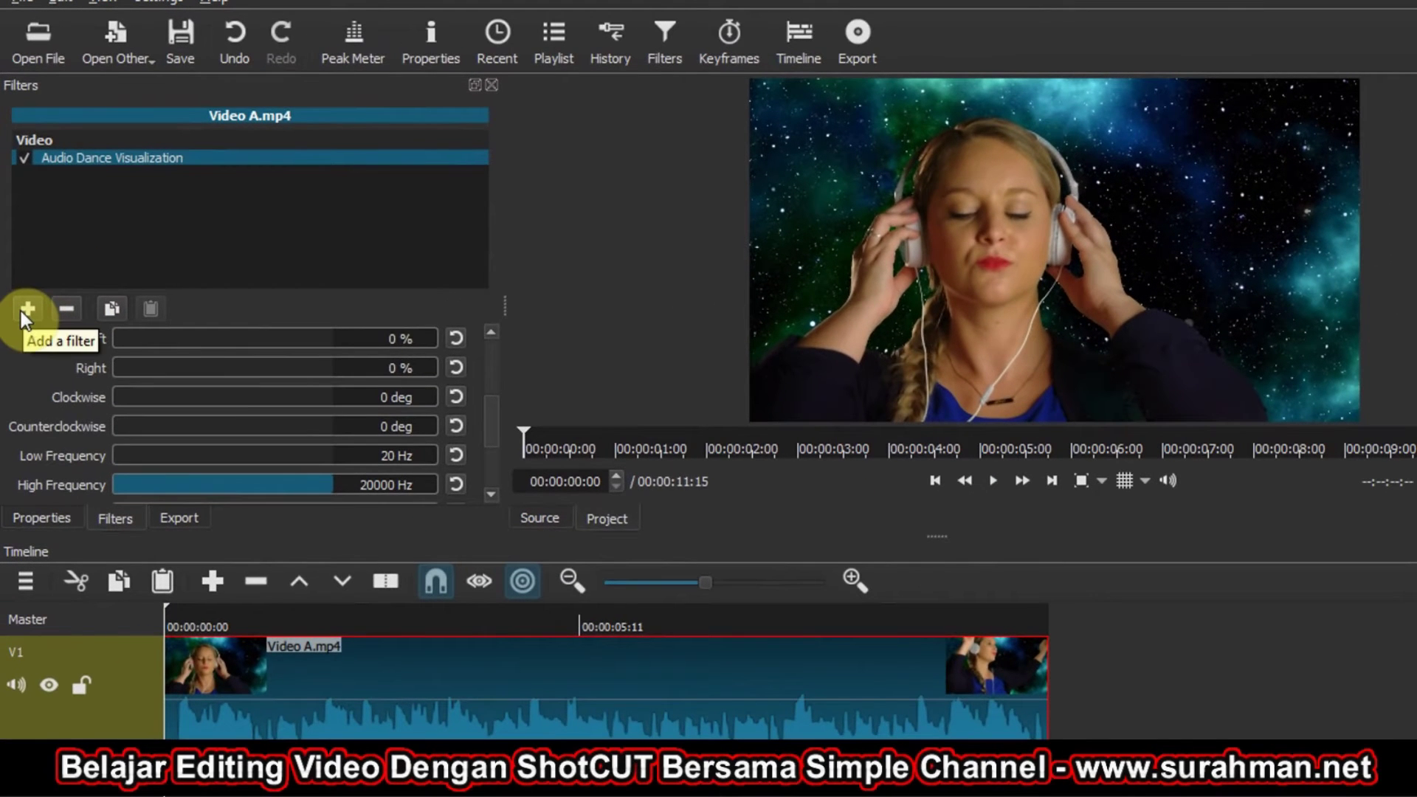
pyautogui.click(21, 310)
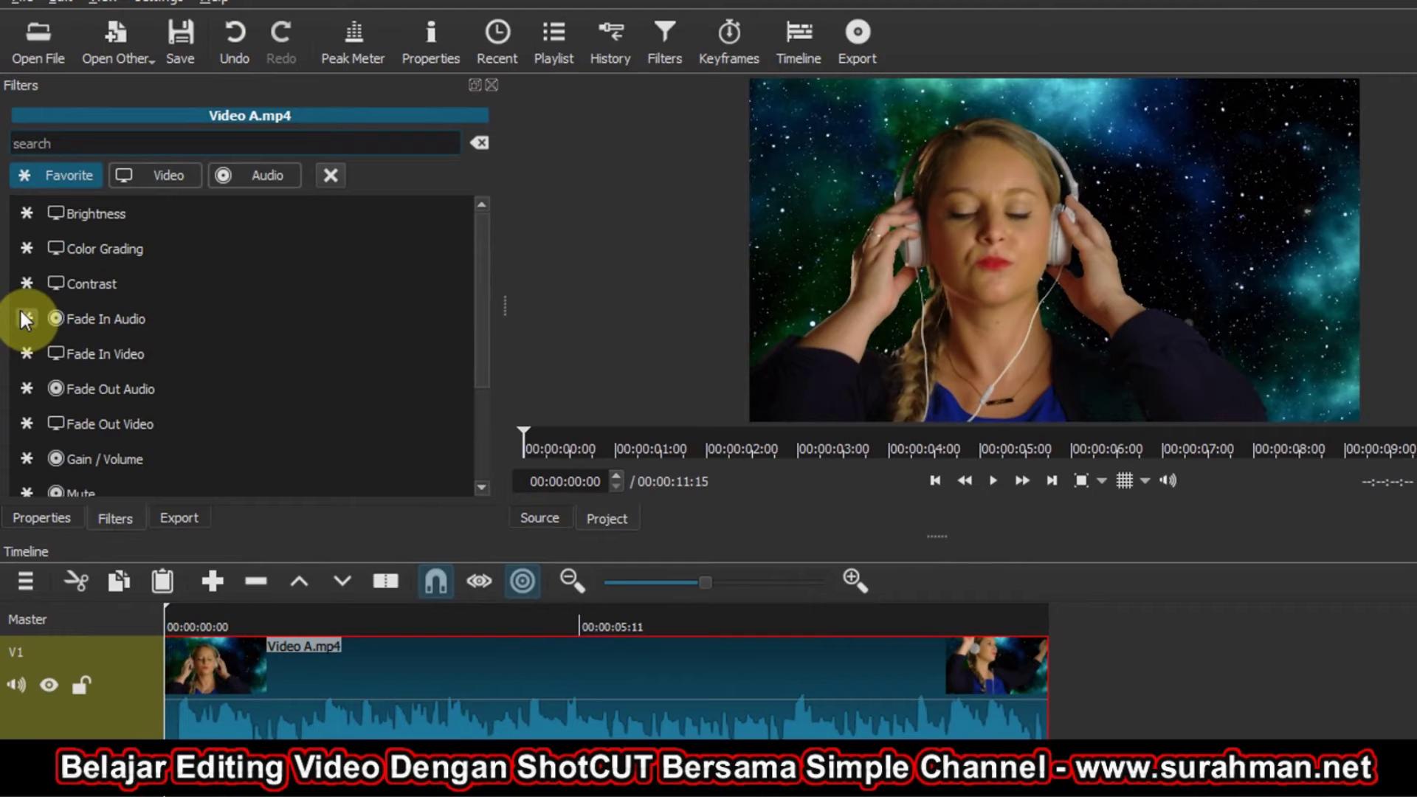
pyautogui.click(67, 140)
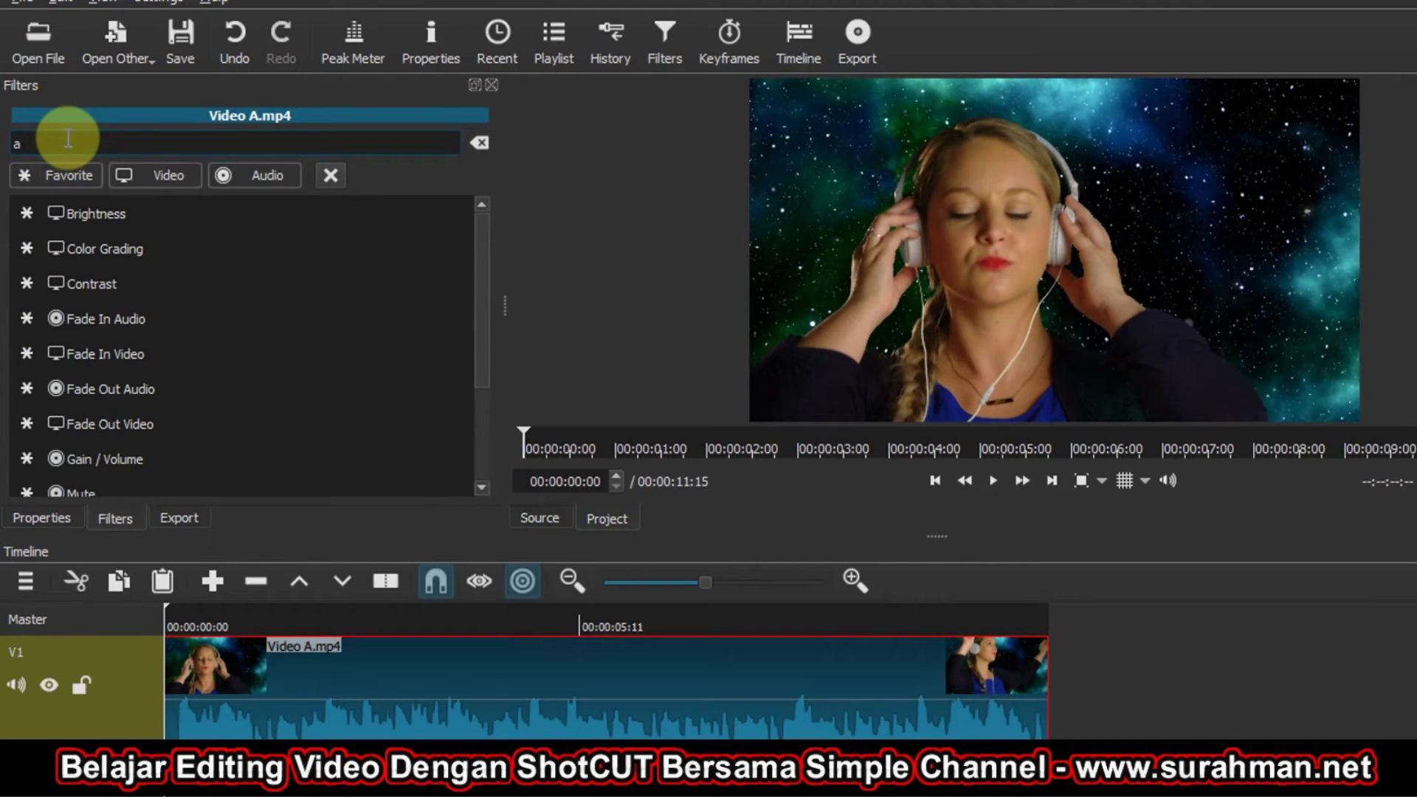
pyautogui.write('audio')
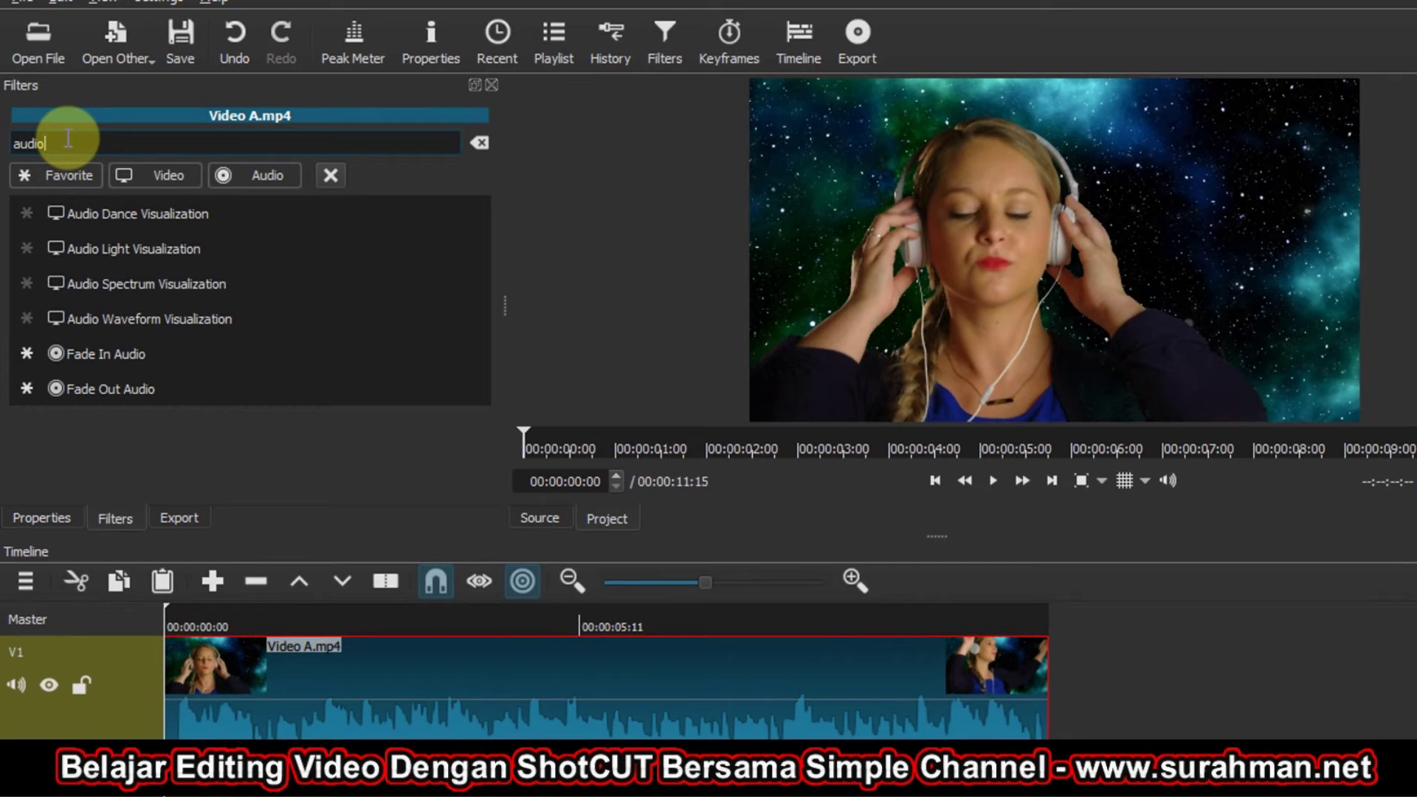
pyautogui.click(115, 253)
pyautogui.click(121, 251)
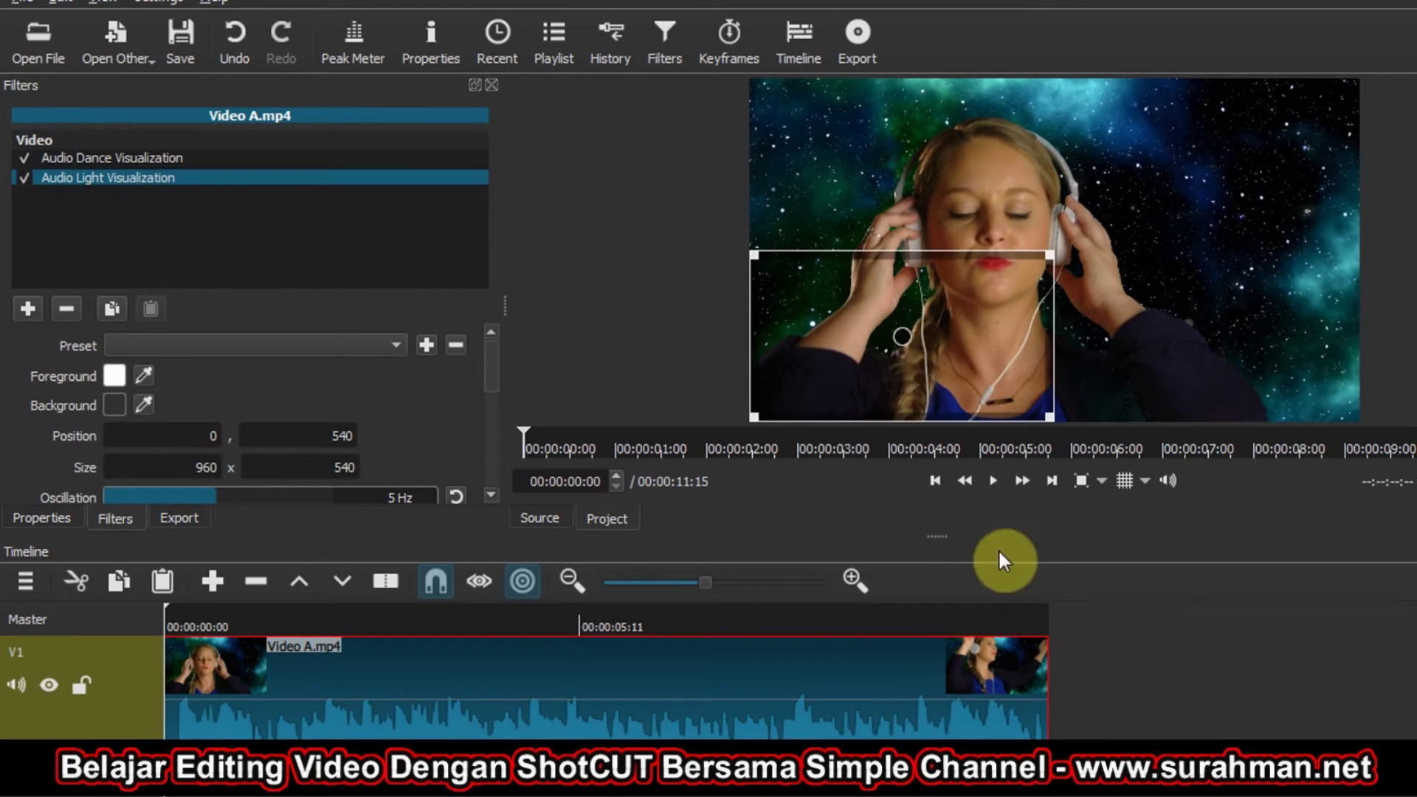
# Play the clip's opening seconds twice to check the light effect, returning the playhead to the start each time.
pyautogui.click(992, 482)
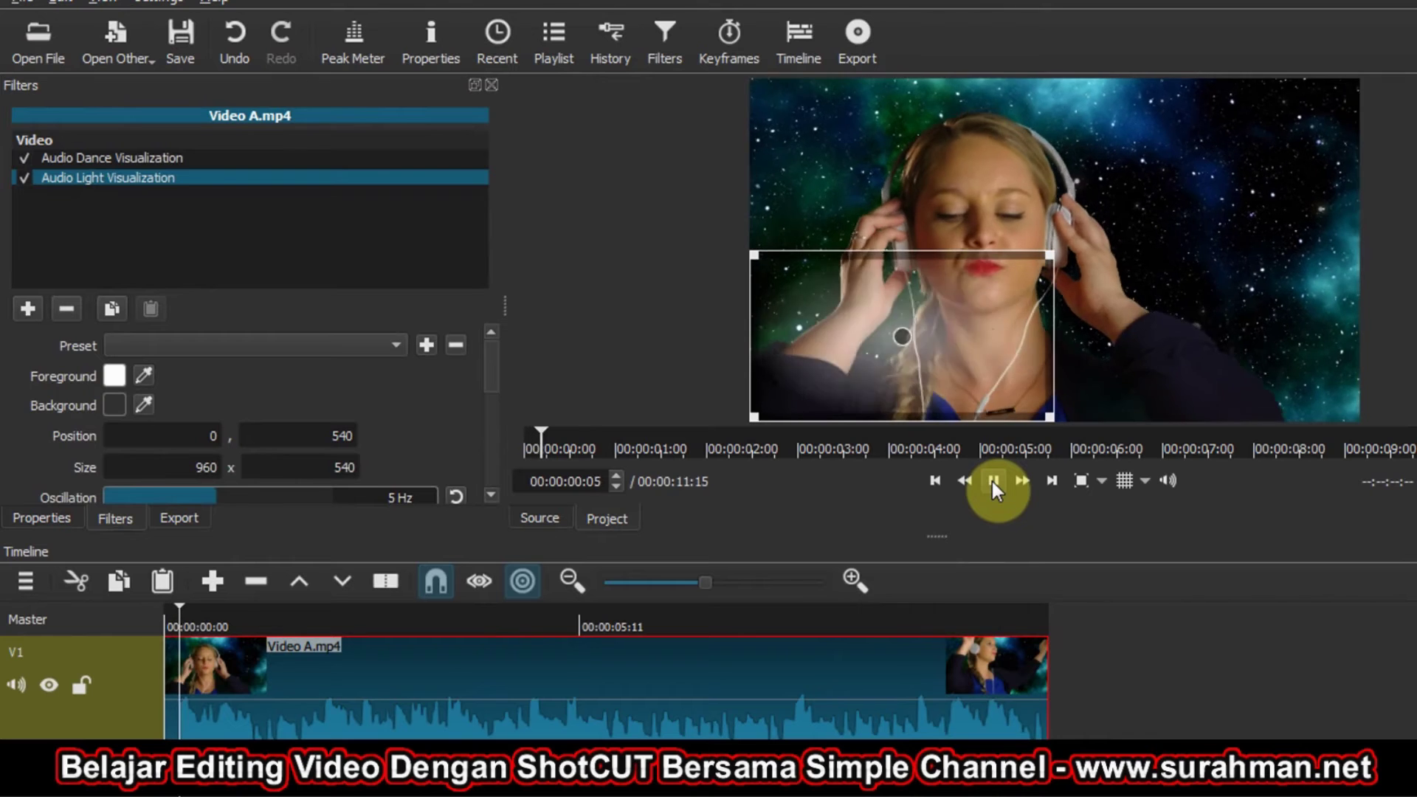
pyautogui.click(992, 481)
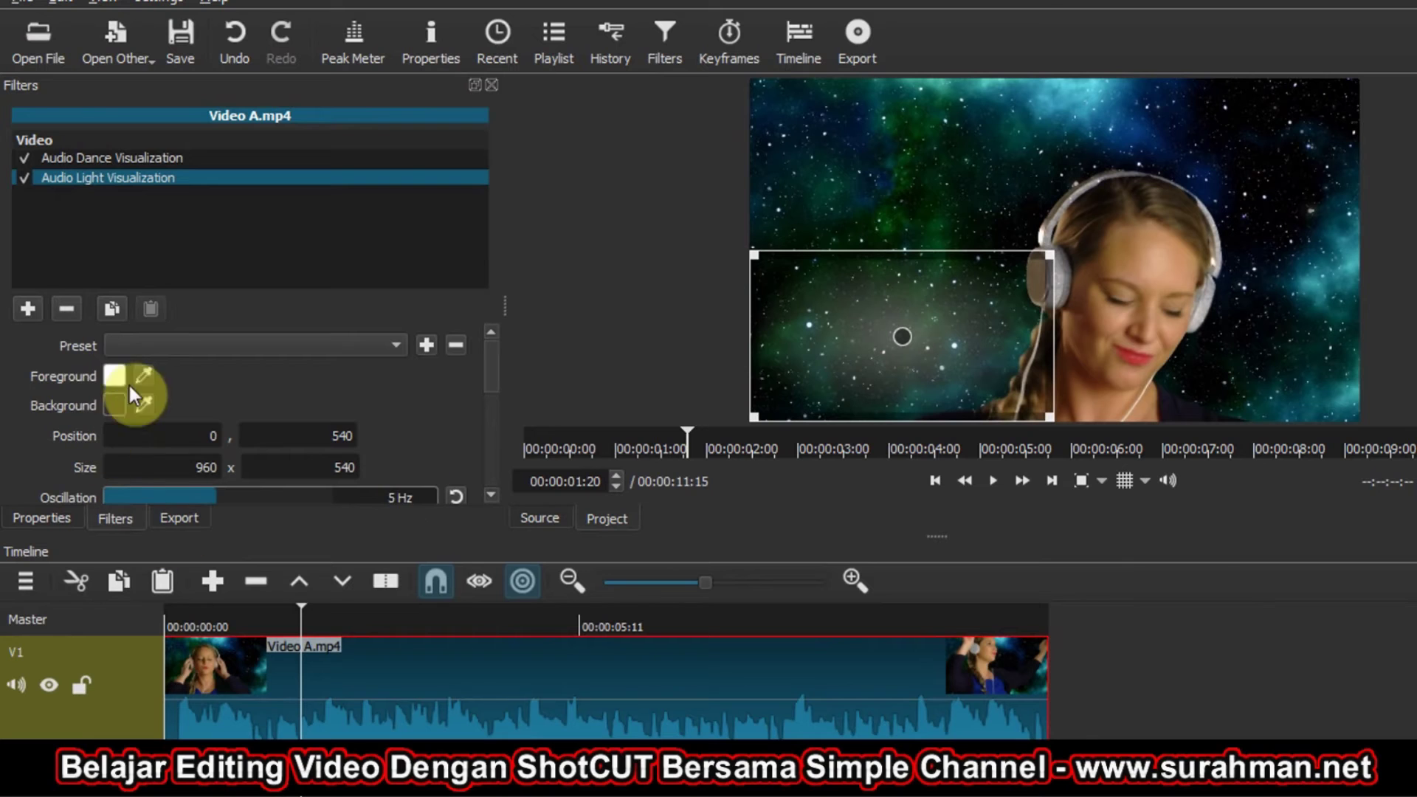
pyautogui.moveTo(299, 606); pyautogui.dragTo(140, 607)
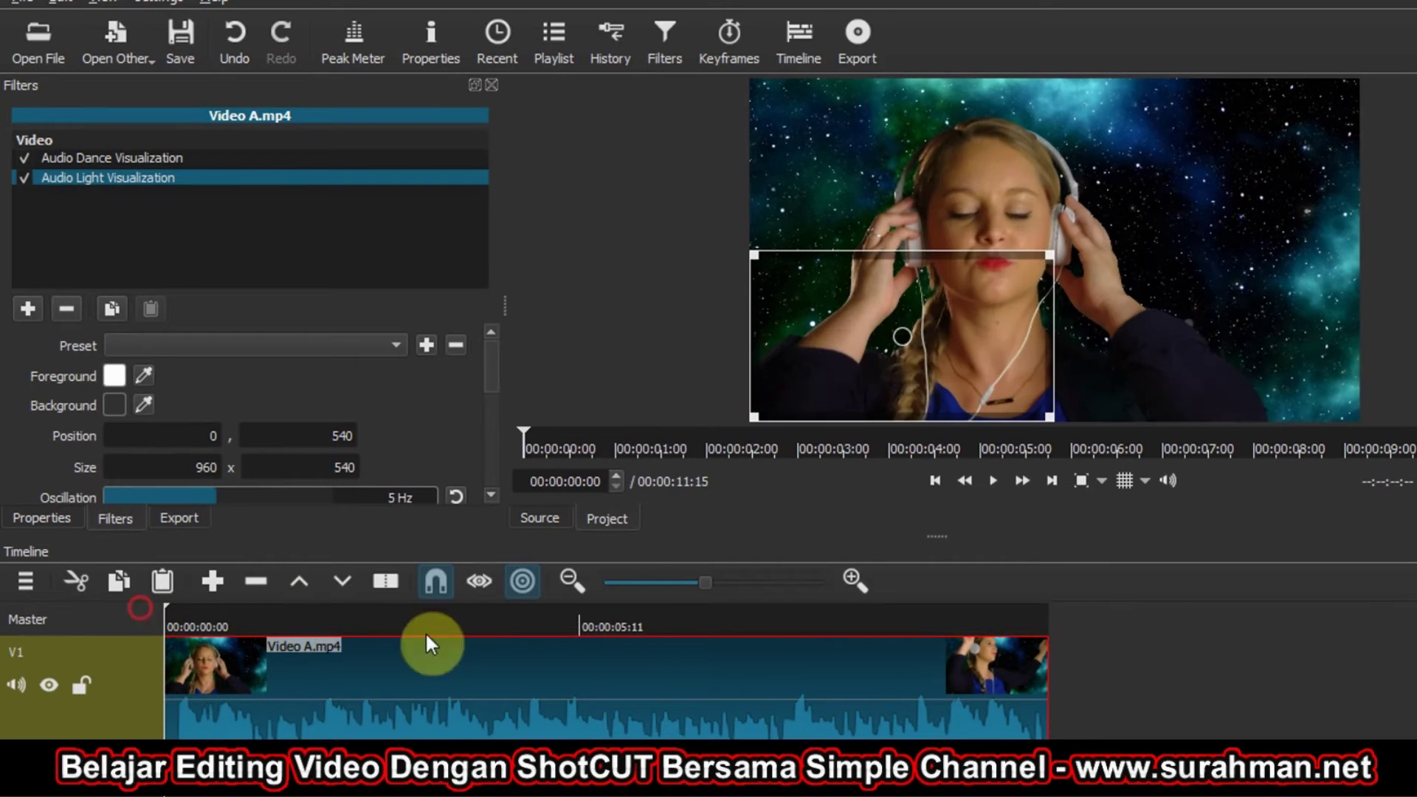
pyautogui.click(991, 481)
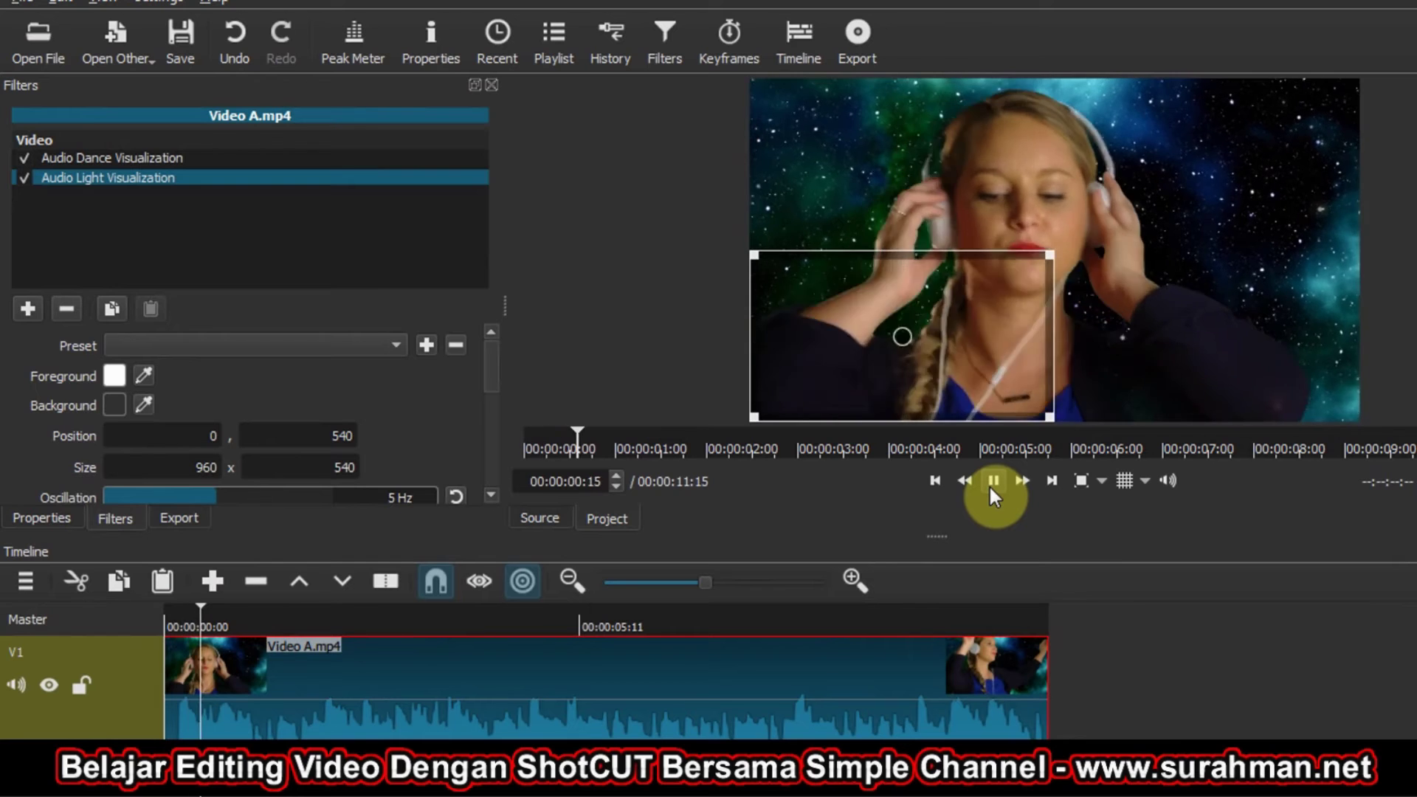
pyautogui.click(989, 483)
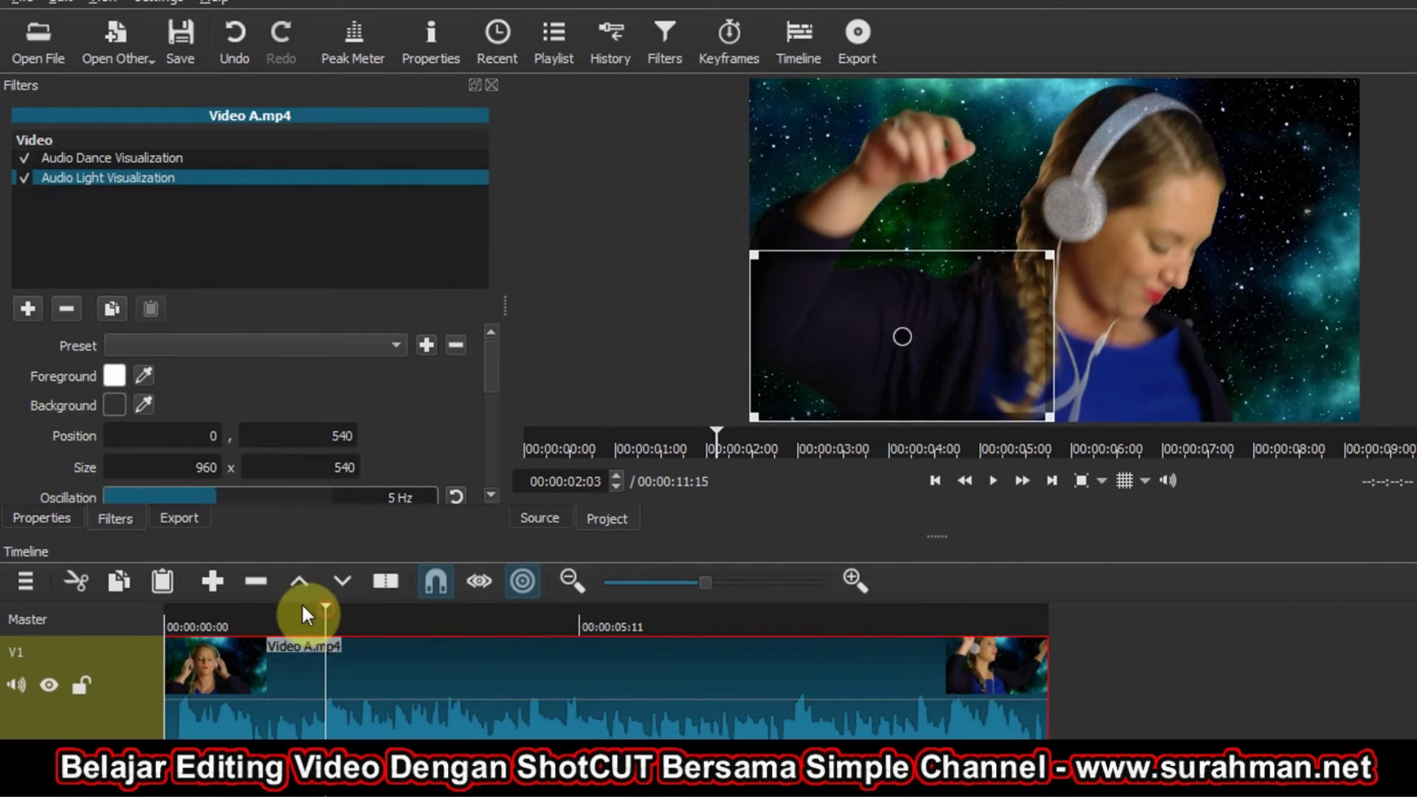
pyautogui.moveTo(301, 613); pyautogui.dragTo(143, 603)
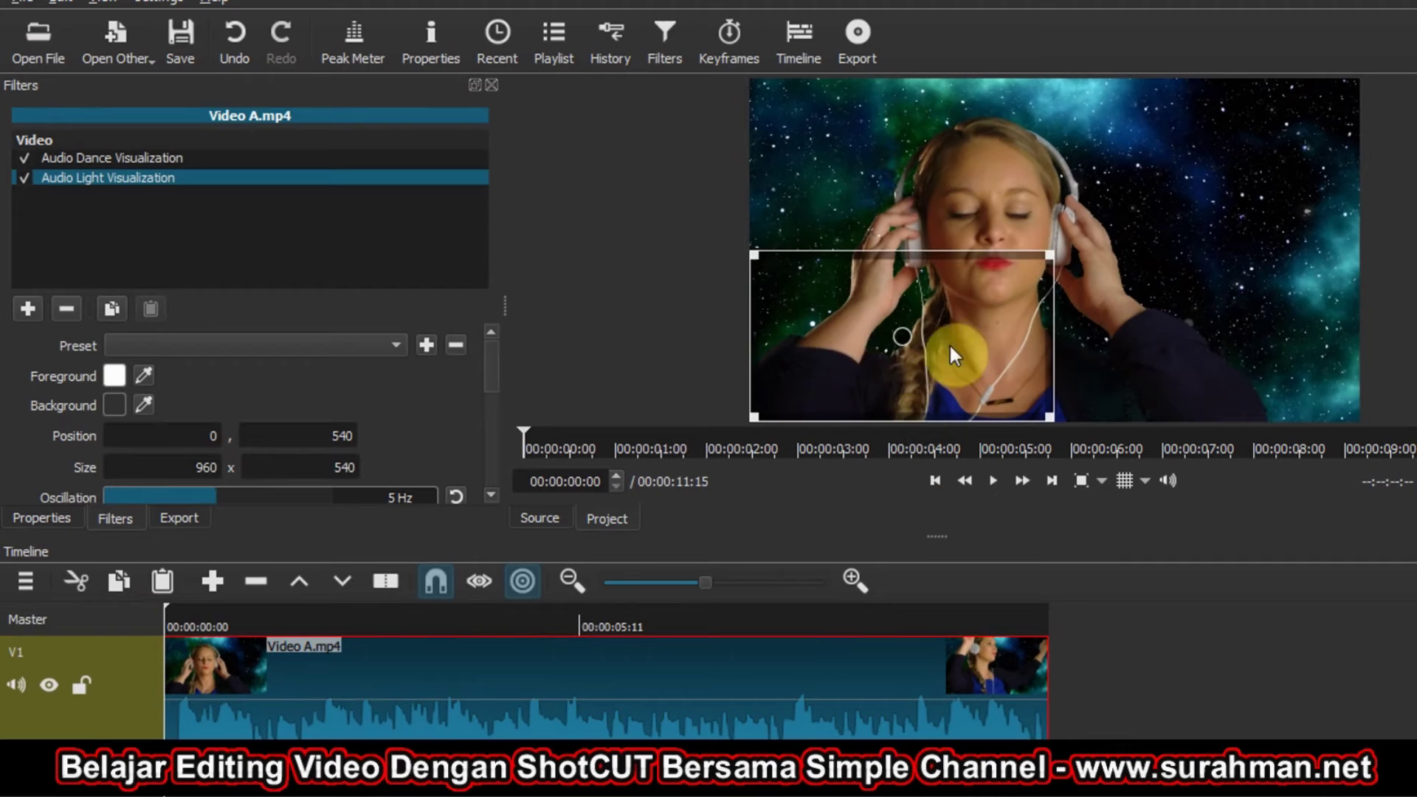
# Add a second Audio Light Visualization filter and move its rectangle horizontally across the frame to about position 405, 536.
pyautogui.click(28, 311)
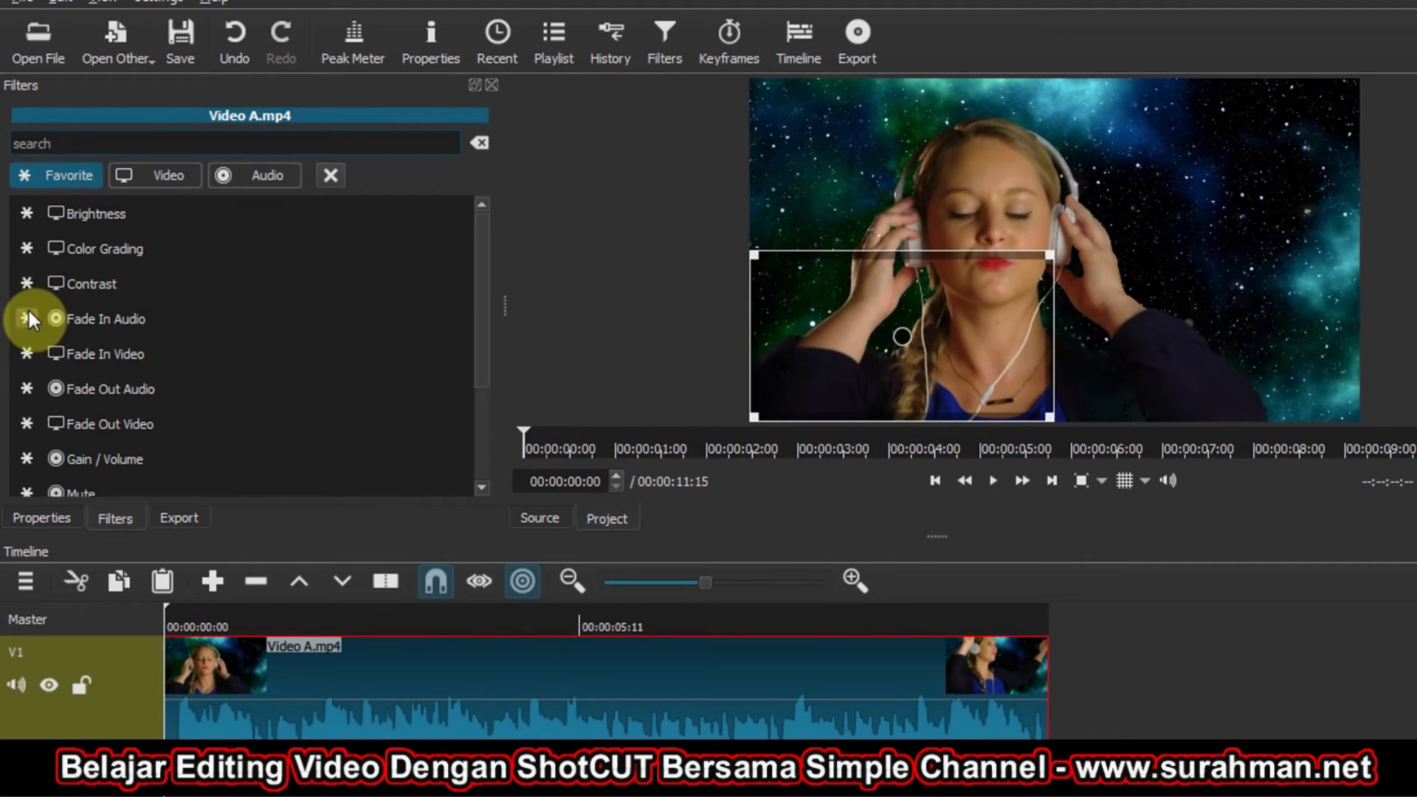
pyautogui.write('a')
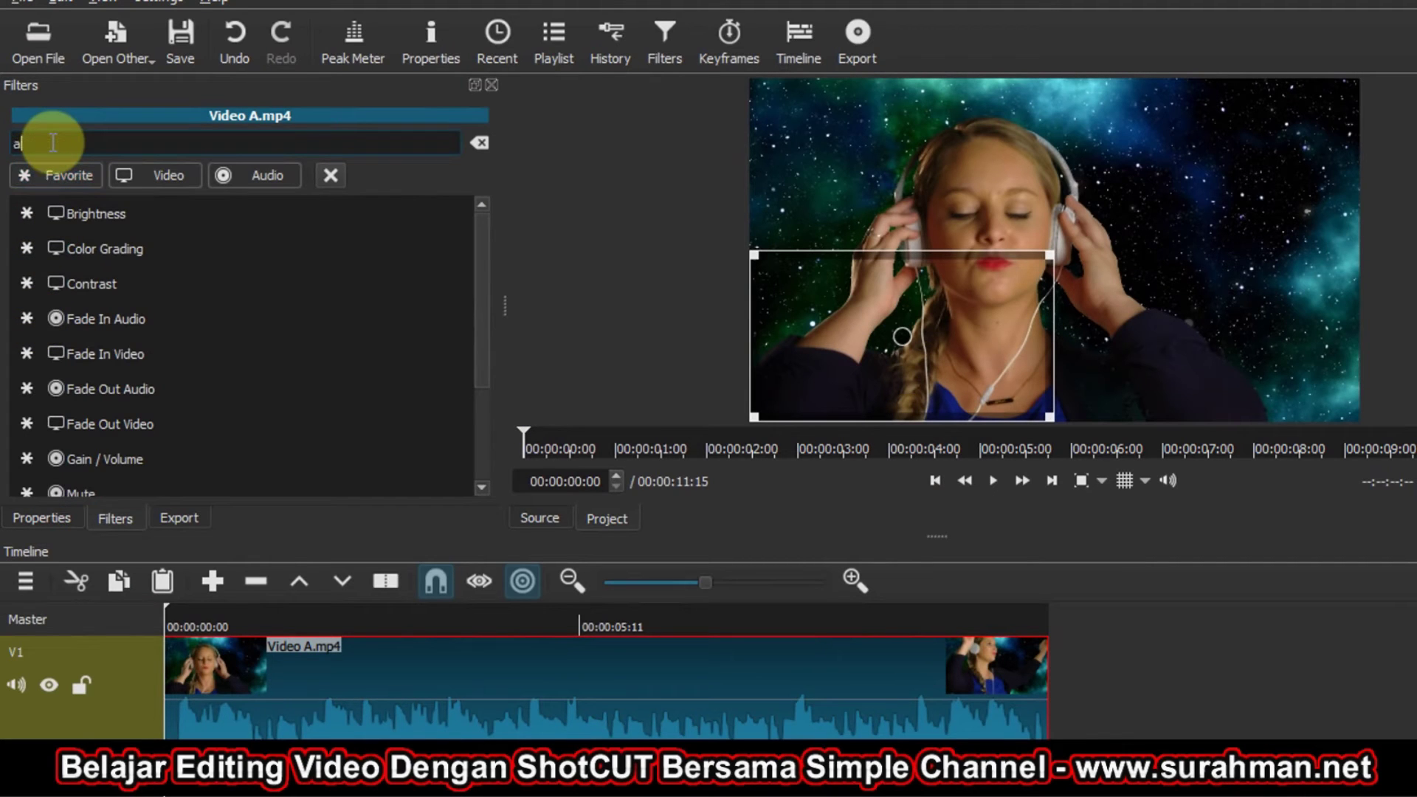
pyautogui.write('uido')
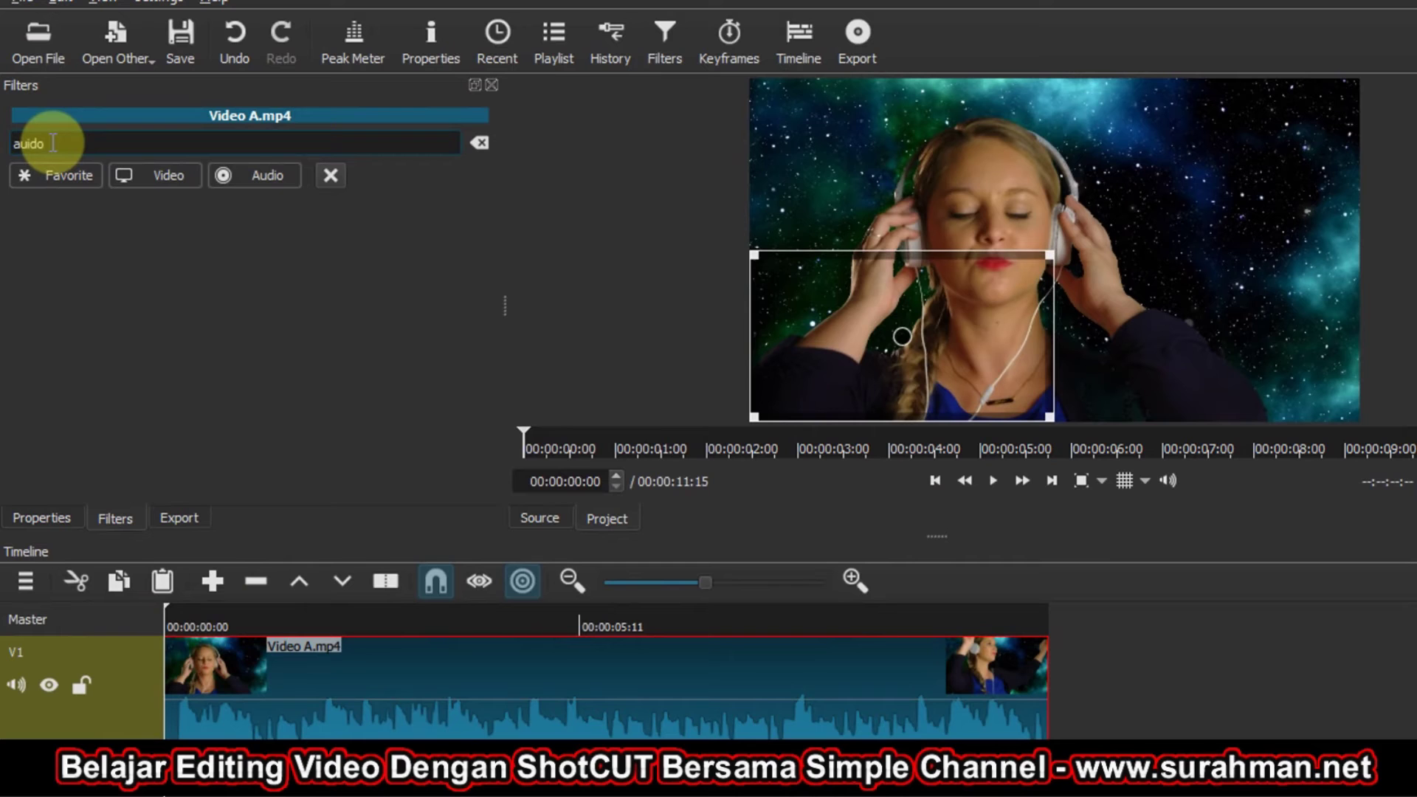
pyautogui.press('BackSpace')
pyautogui.press('BackSpace')
pyautogui.press('BackSpace')
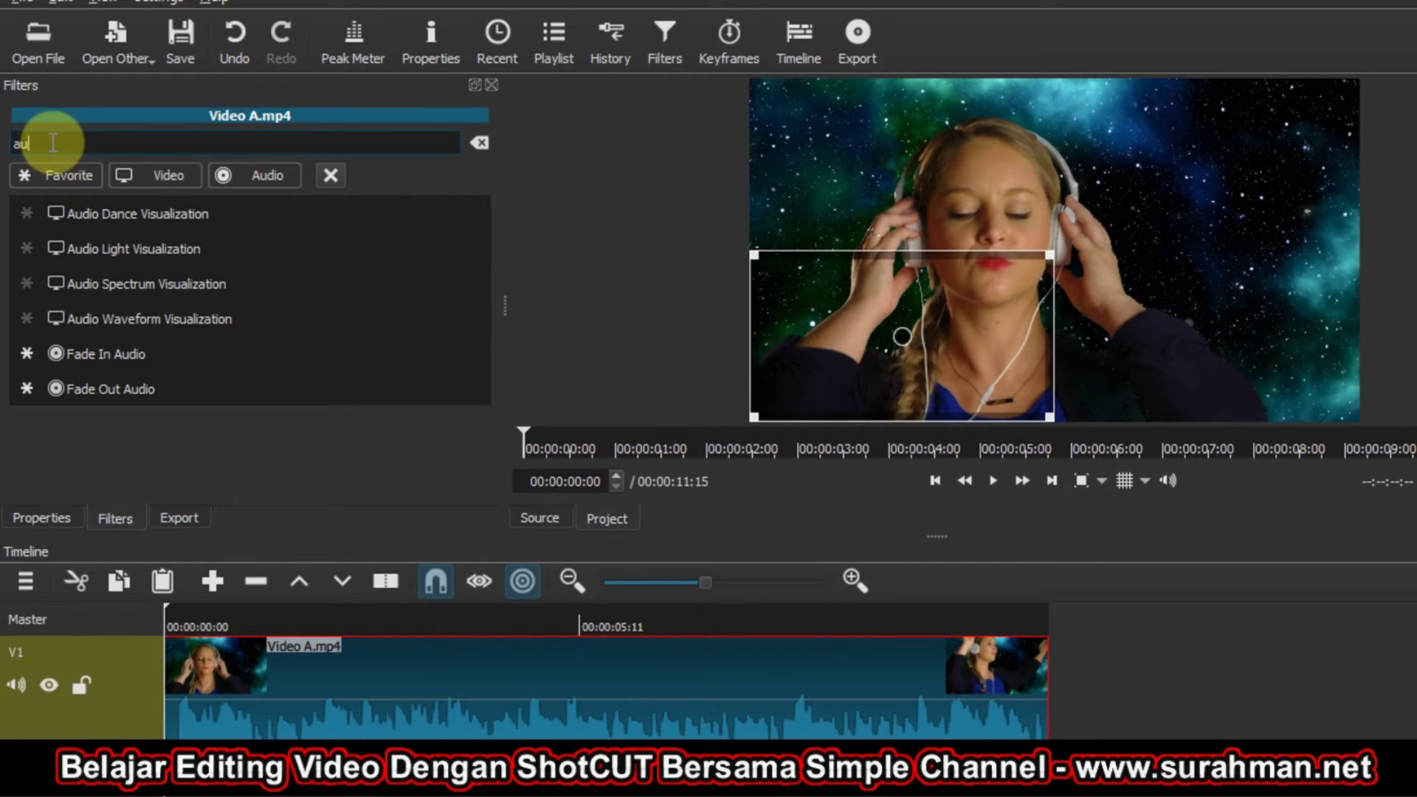
pyautogui.click(118, 251)
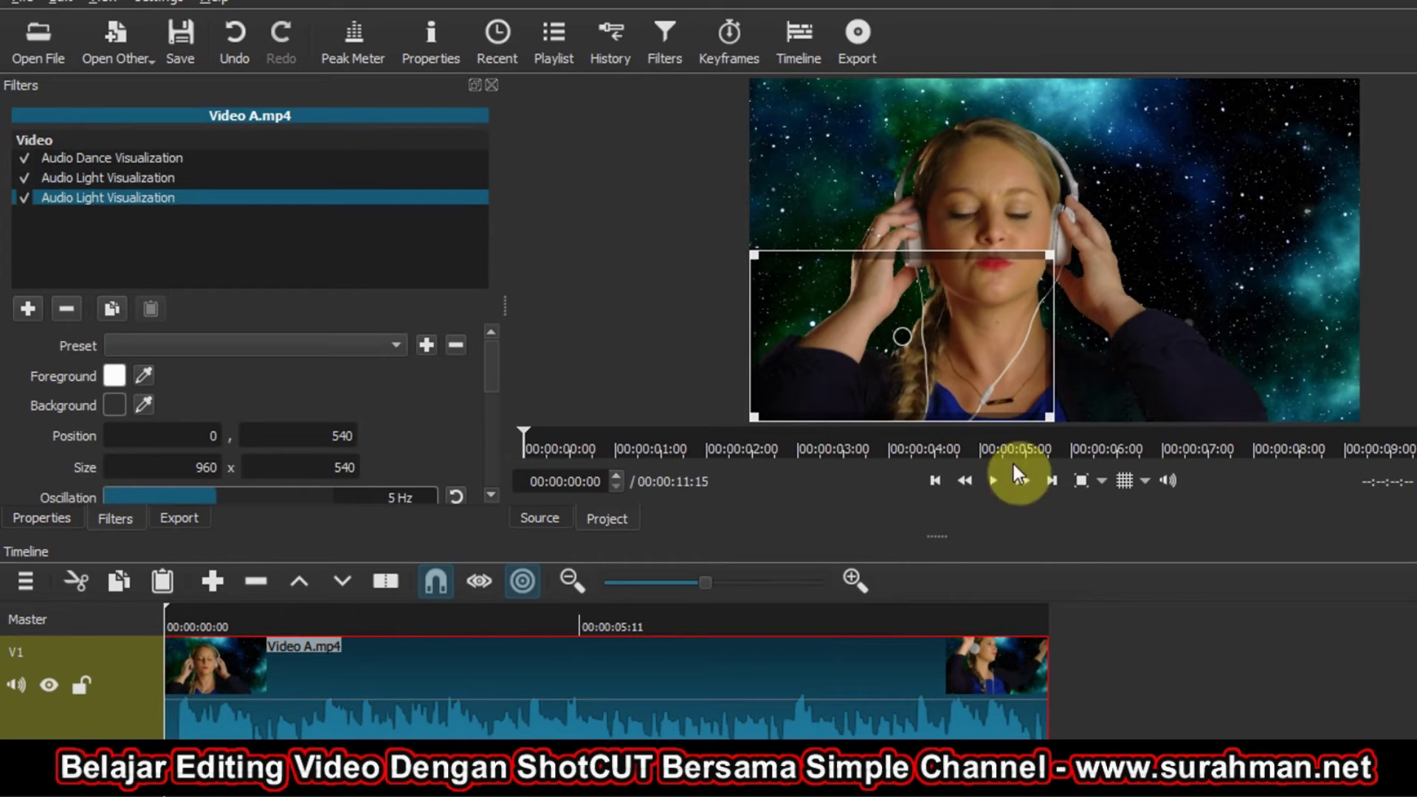
pyautogui.moveTo(902, 334); pyautogui.dragTo(1040, 330)
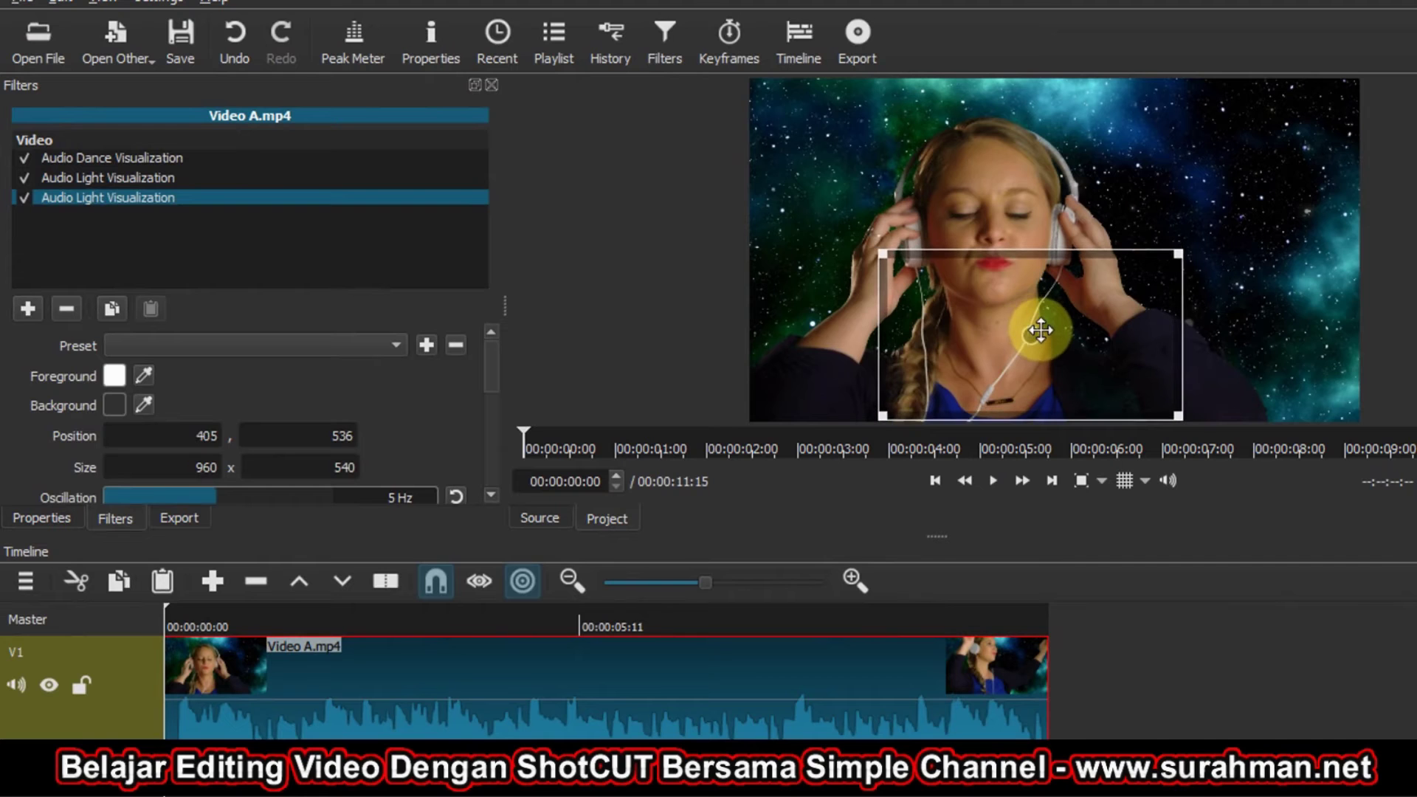
# Set the second Audio Light Visualization filter's foreground colour to red, #ff0000.
pyautogui.click(115, 376)
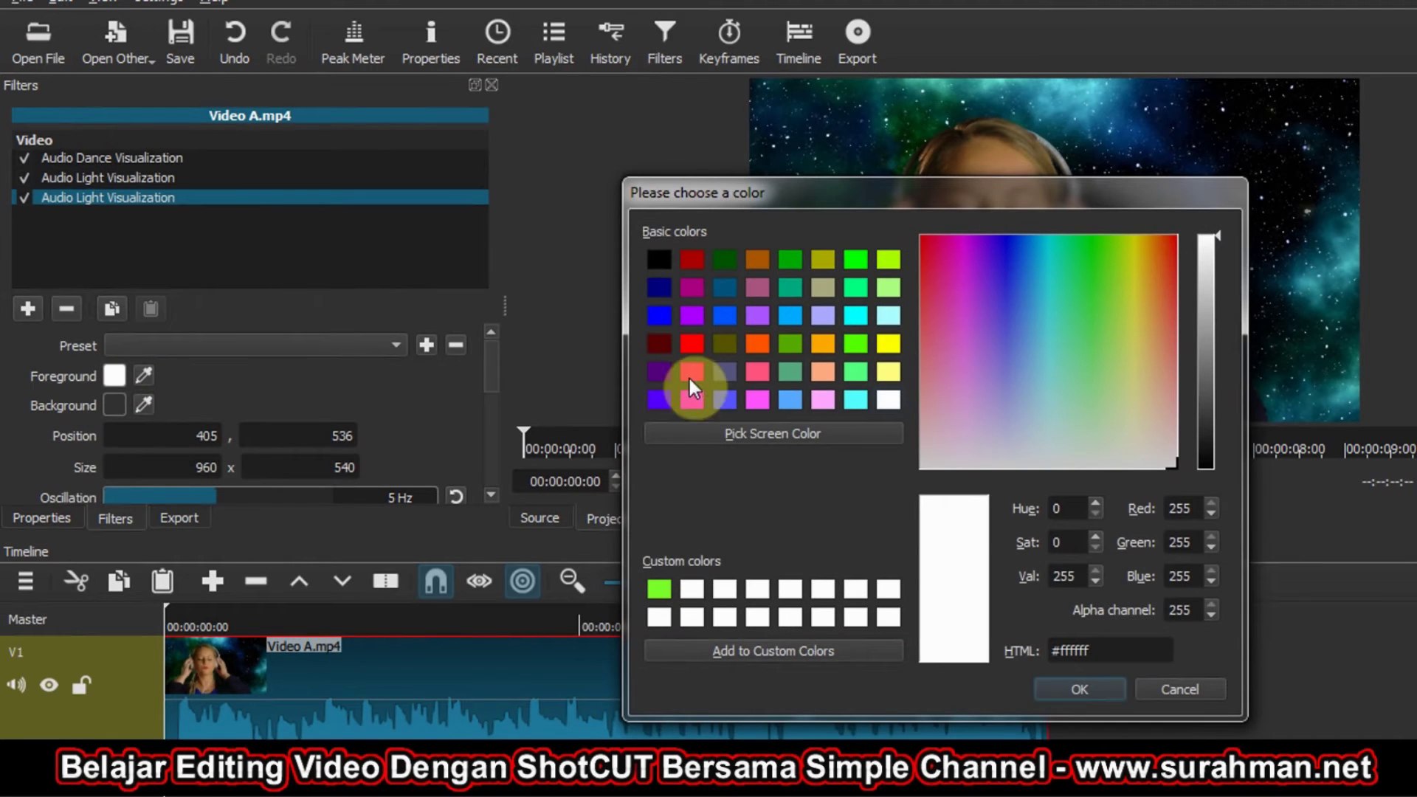
pyautogui.click(693, 370)
pyautogui.click(693, 345)
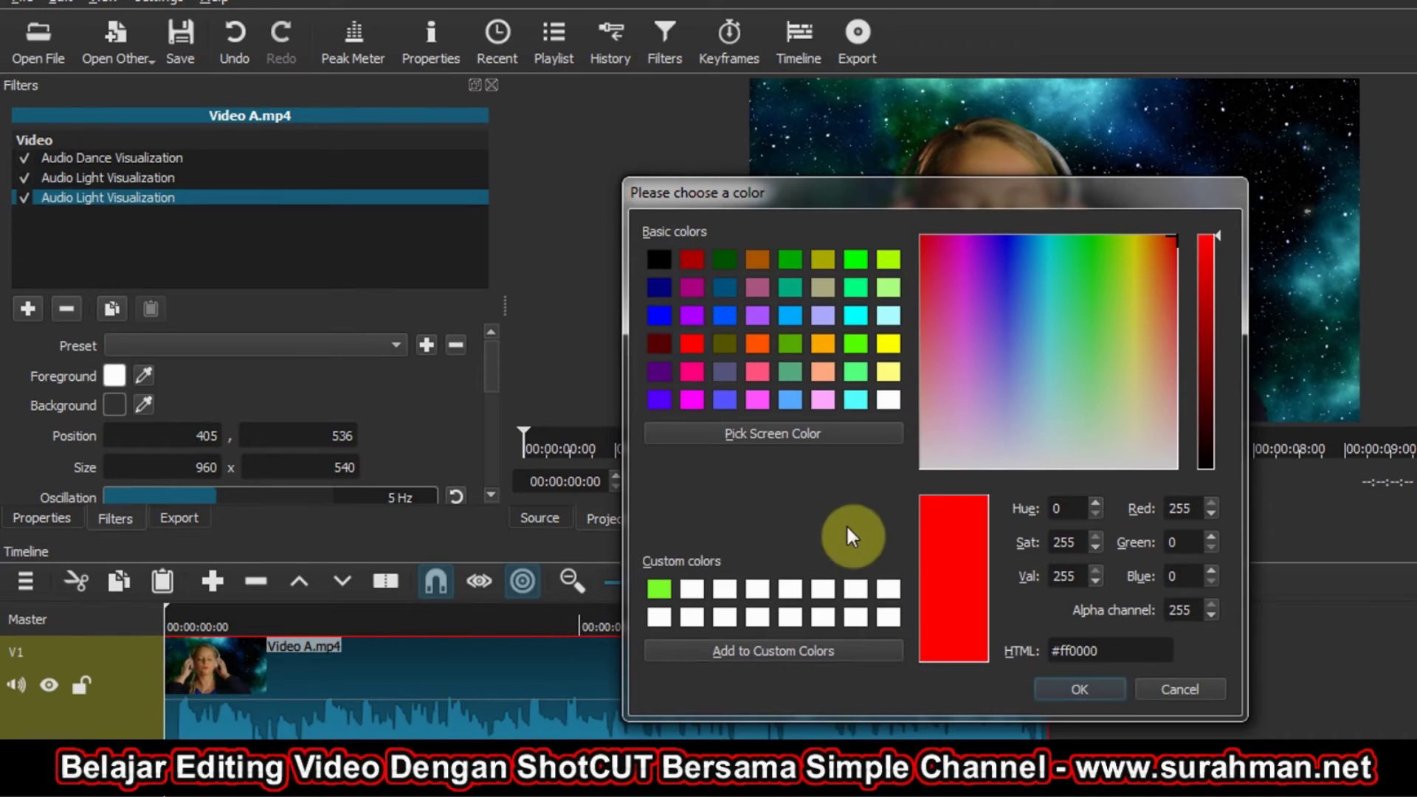
pyautogui.click(1085, 689)
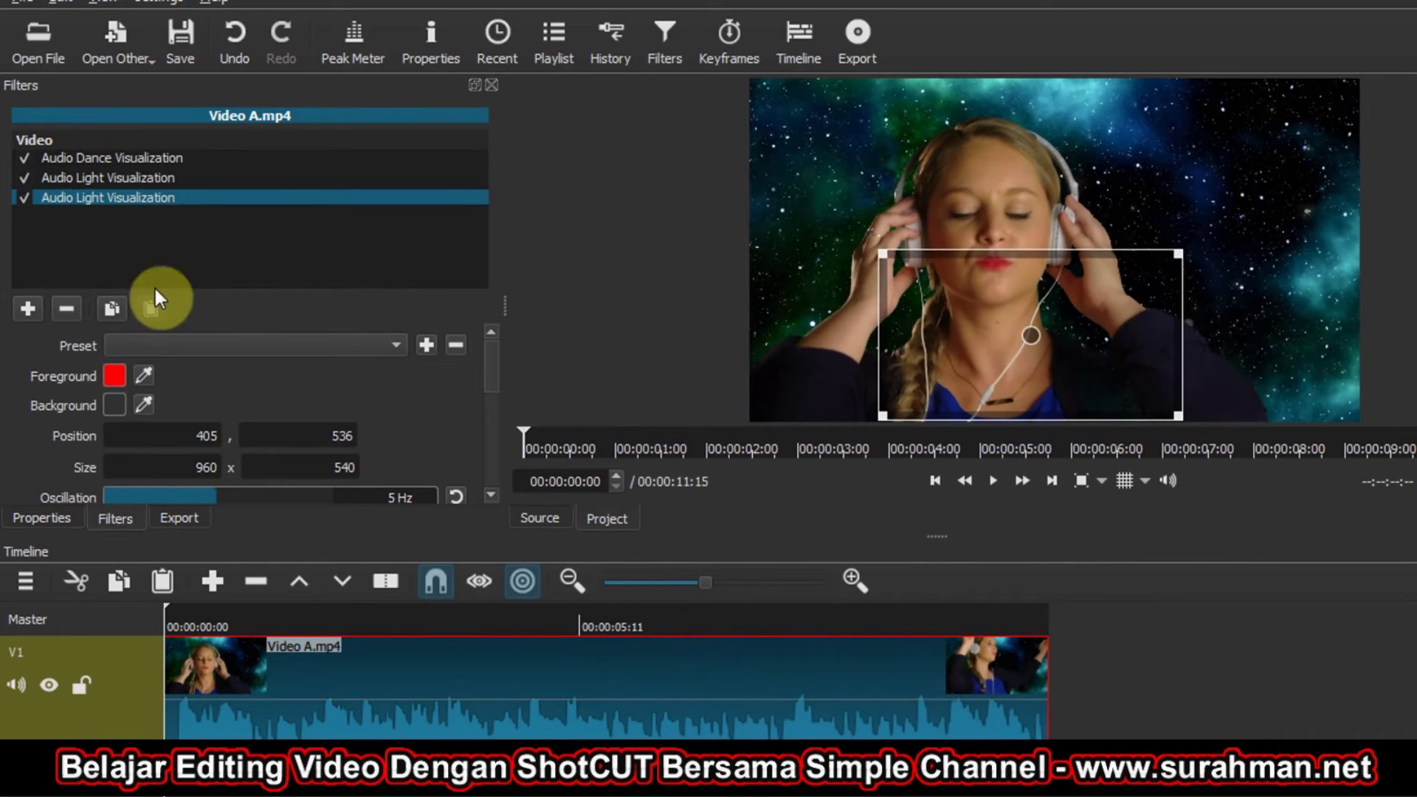
# Add a third Audio Light Visualization filter and move its rectangle toward the frame's far side, to about position 739, 533.
pyautogui.click(26, 309)
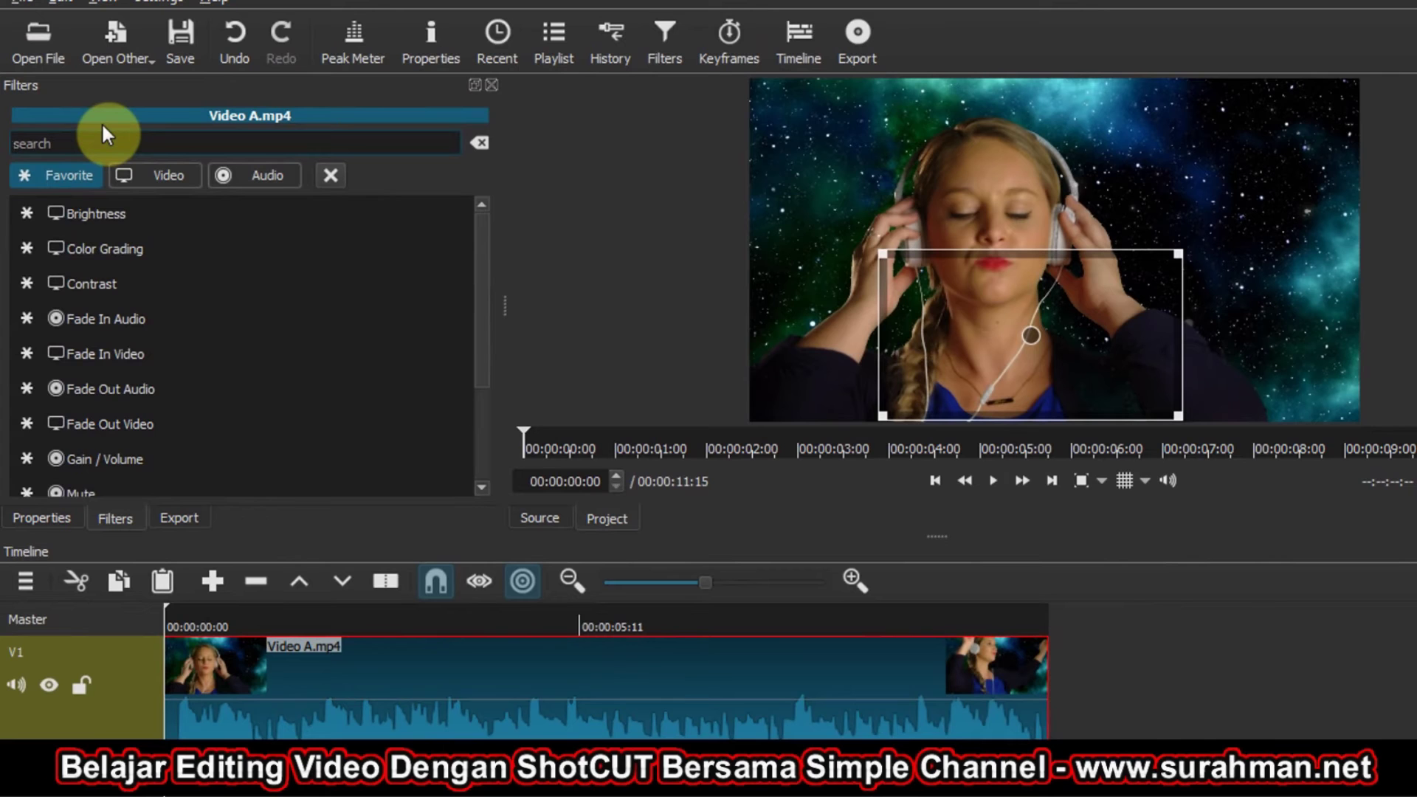
pyautogui.write('au')
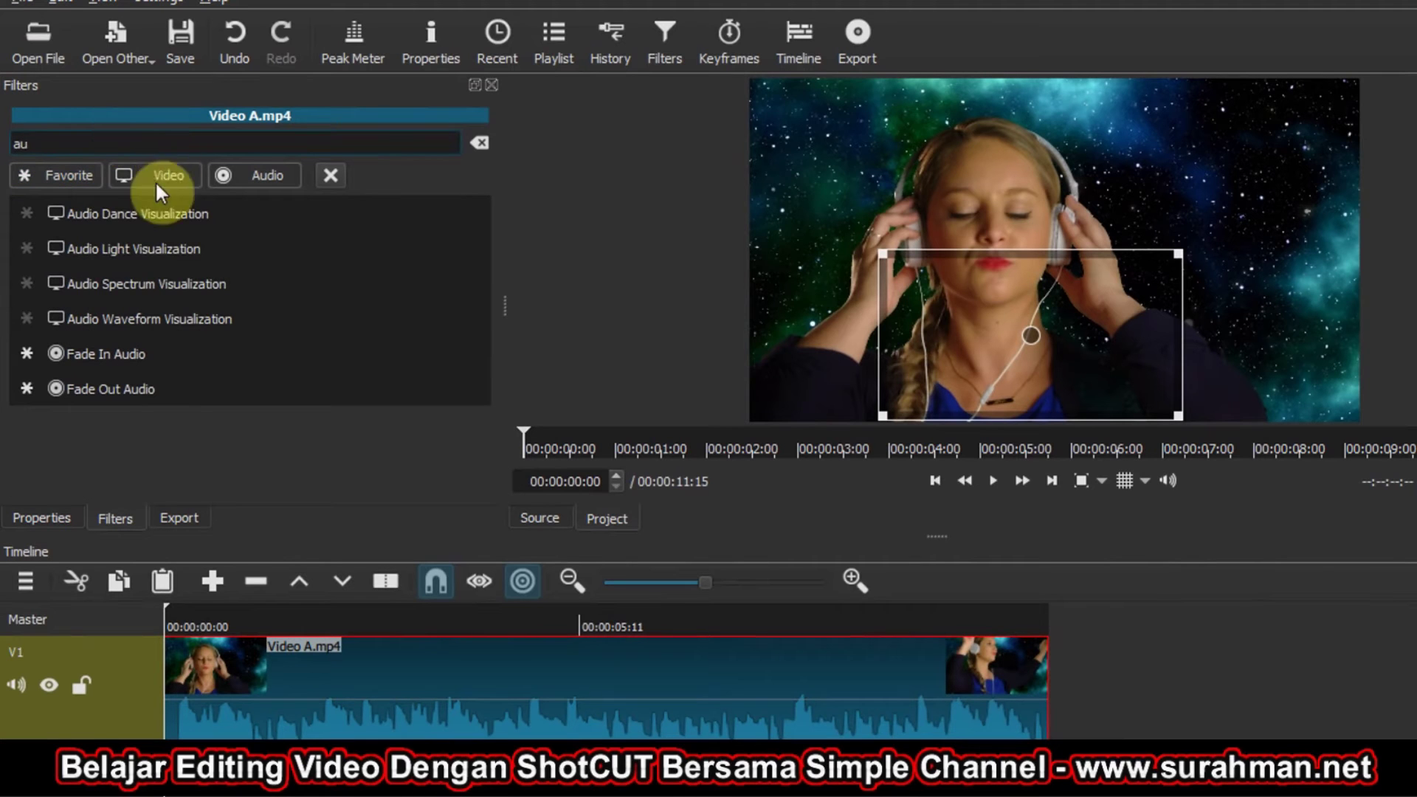
pyautogui.click(147, 249)
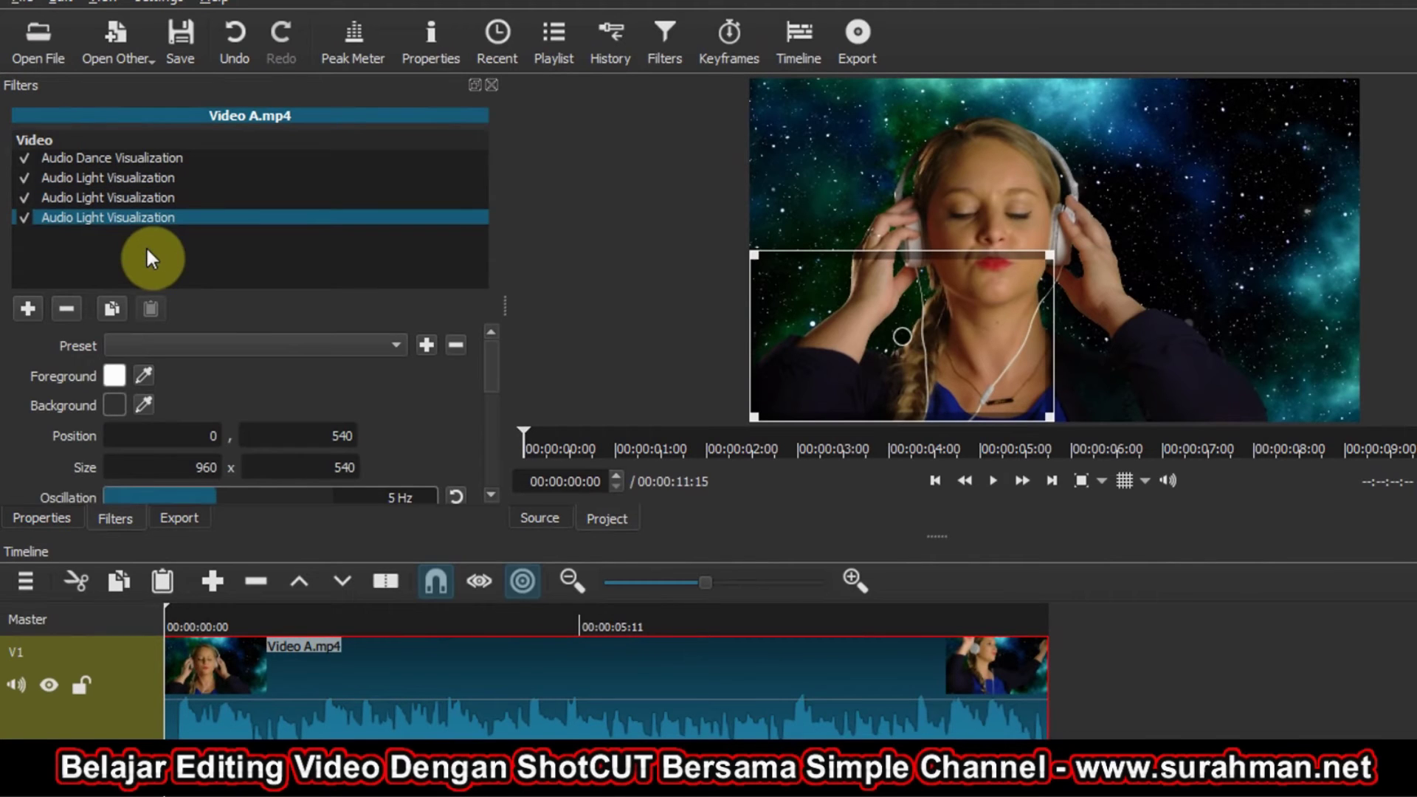
pyautogui.moveTo(900, 339); pyautogui.dragTo(1164, 336)
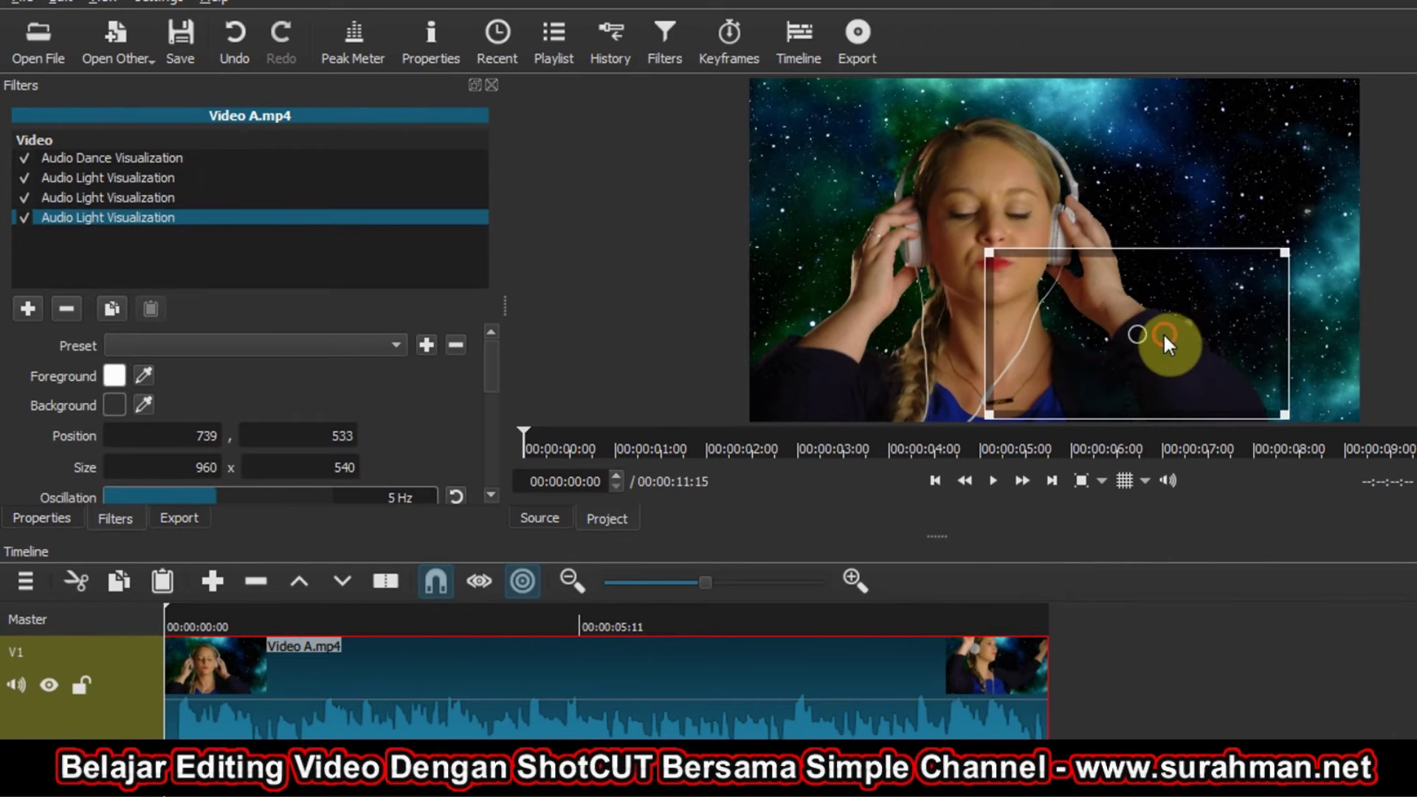
# Set the third Audio Light Visualization filter's foreground colour to light yellow, #ffff7f.
pyautogui.click(114, 376)
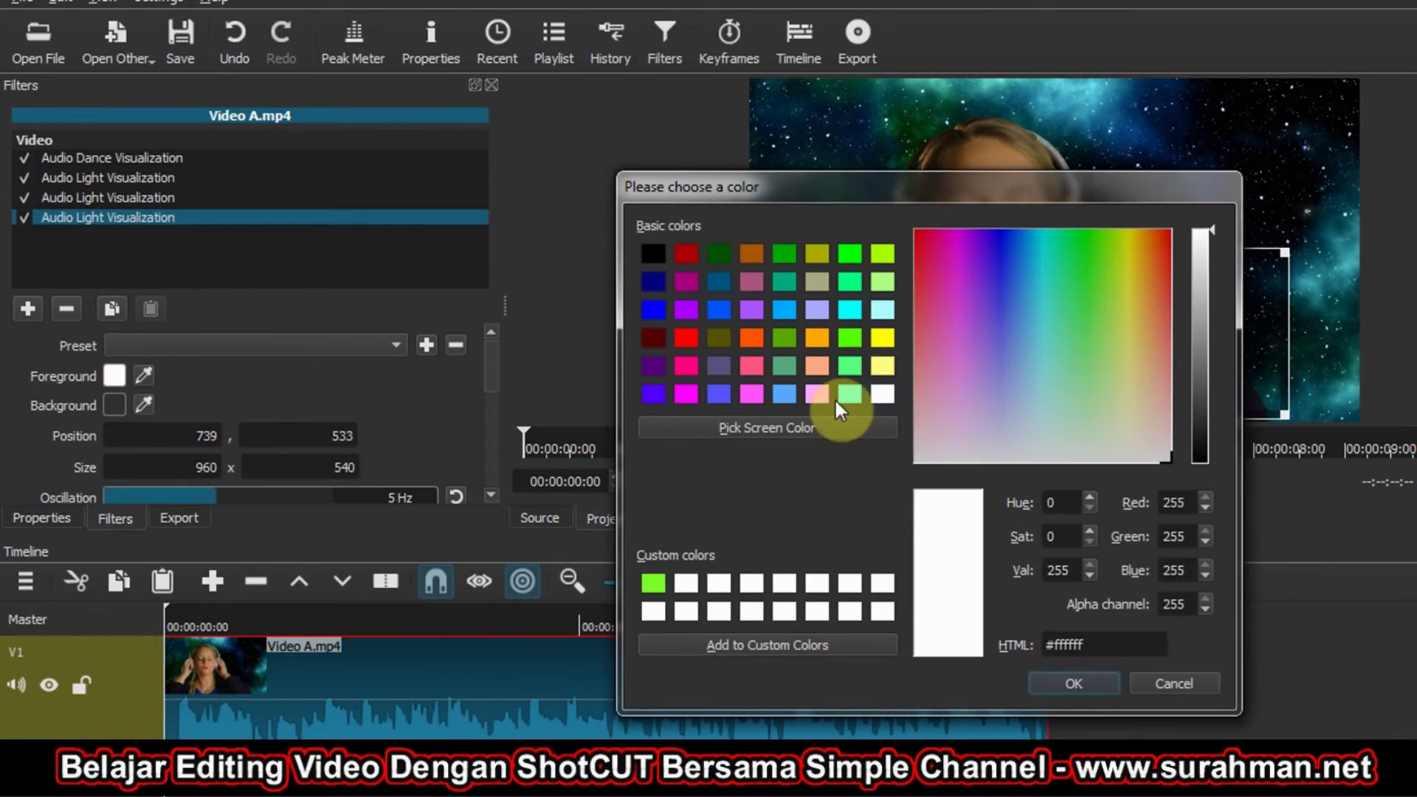
pyautogui.click(884, 364)
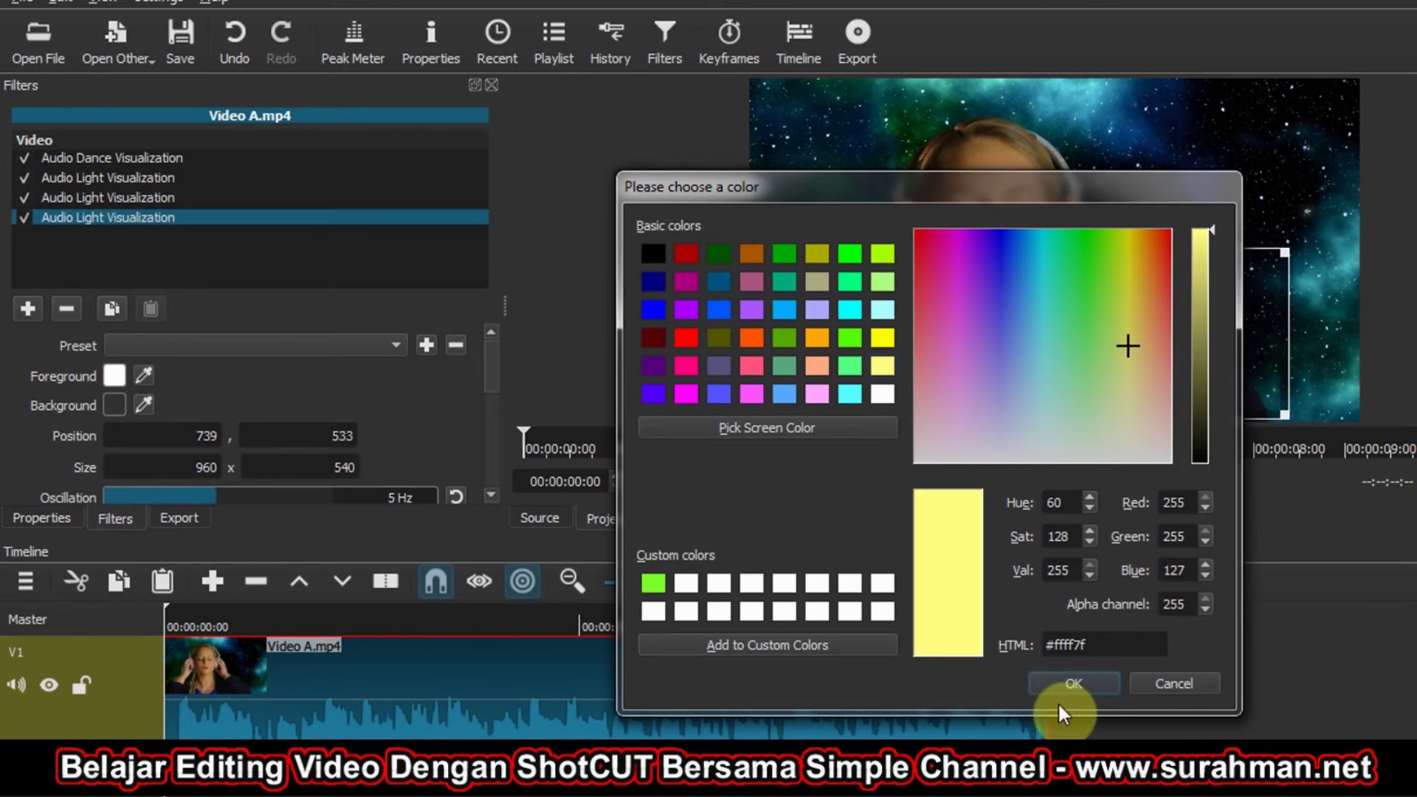
pyautogui.click(1074, 683)
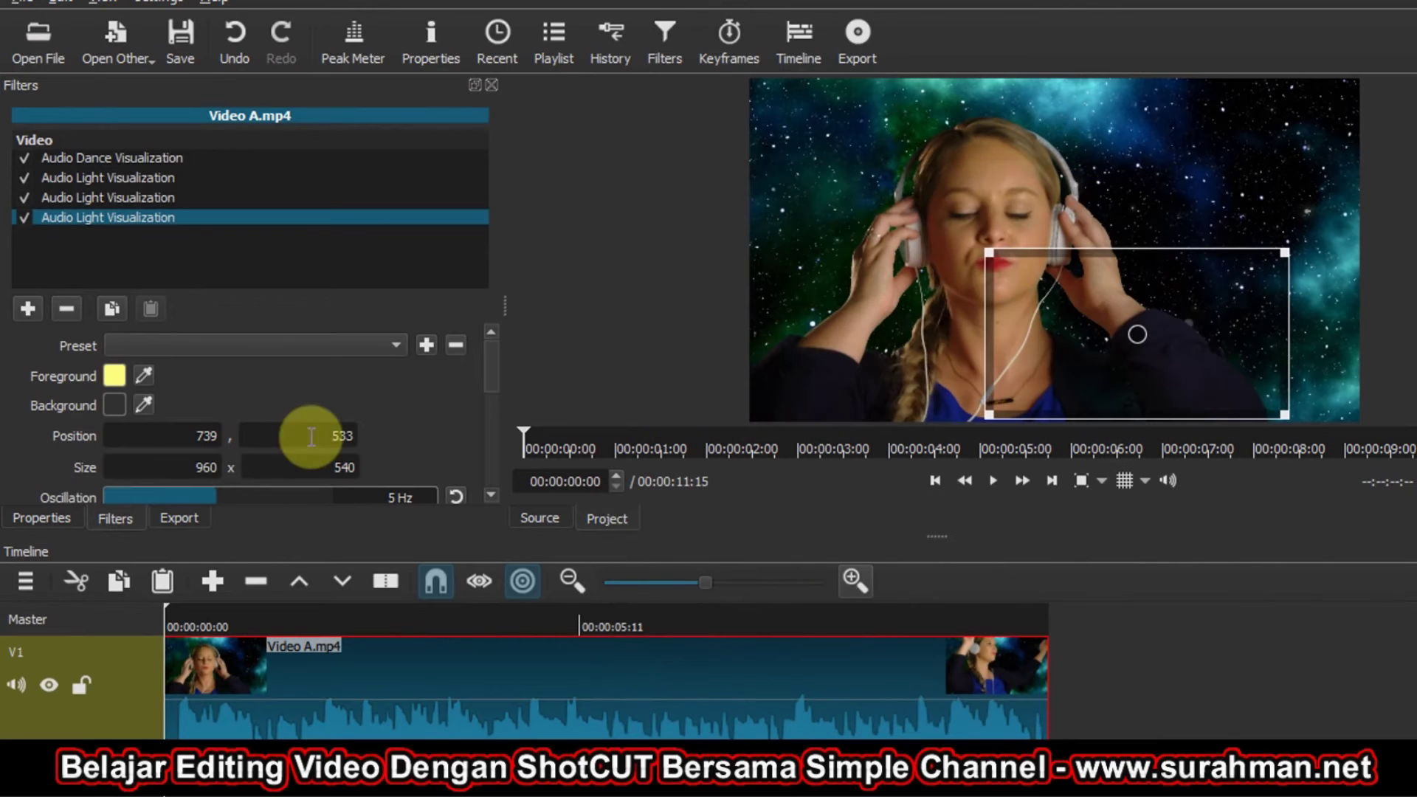
# Add a fourth Audio Light Visualization filter and move its rectangle to the frame's lower right corner, at about position 978, 558.
pyautogui.click(28, 309)
pyautogui.click(74, 143)
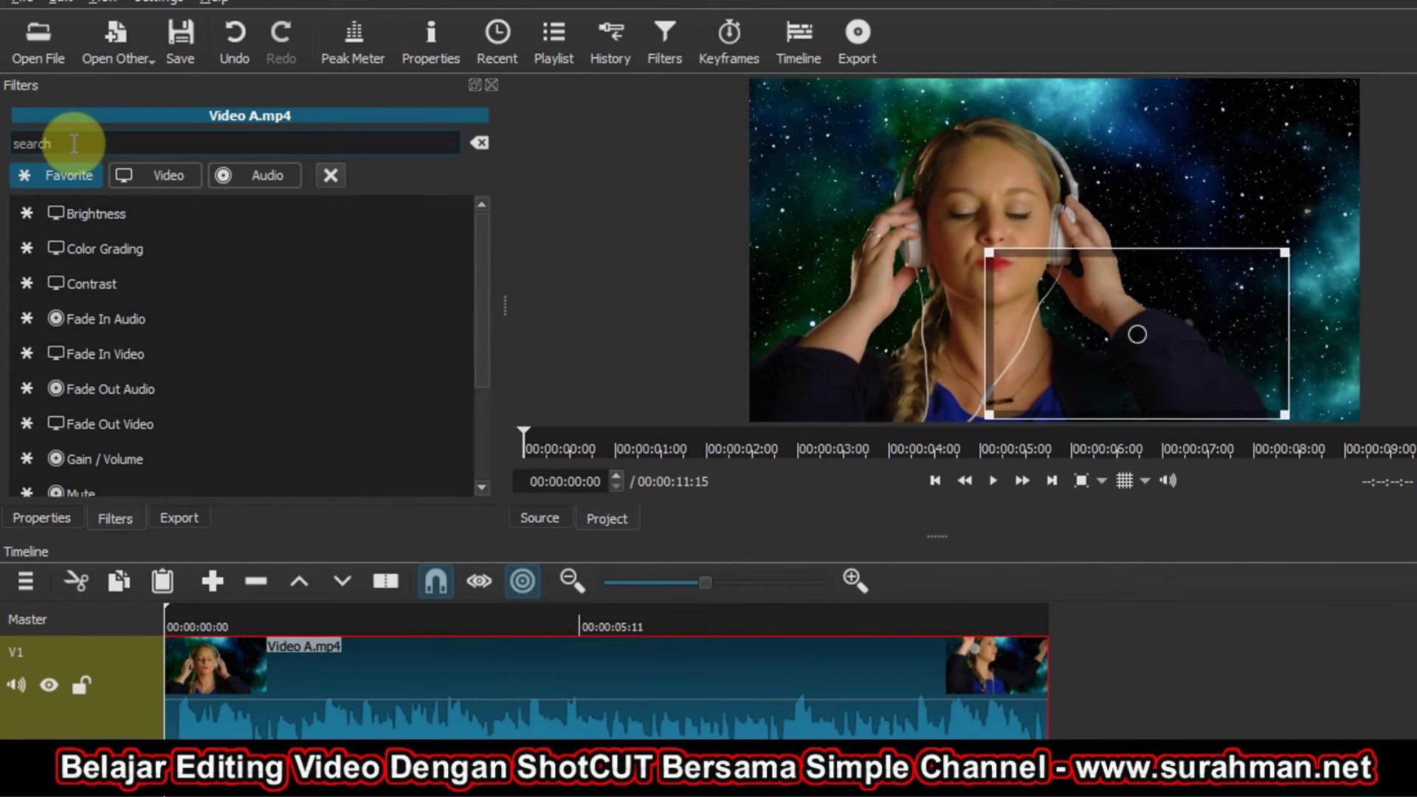
pyautogui.write('audio')
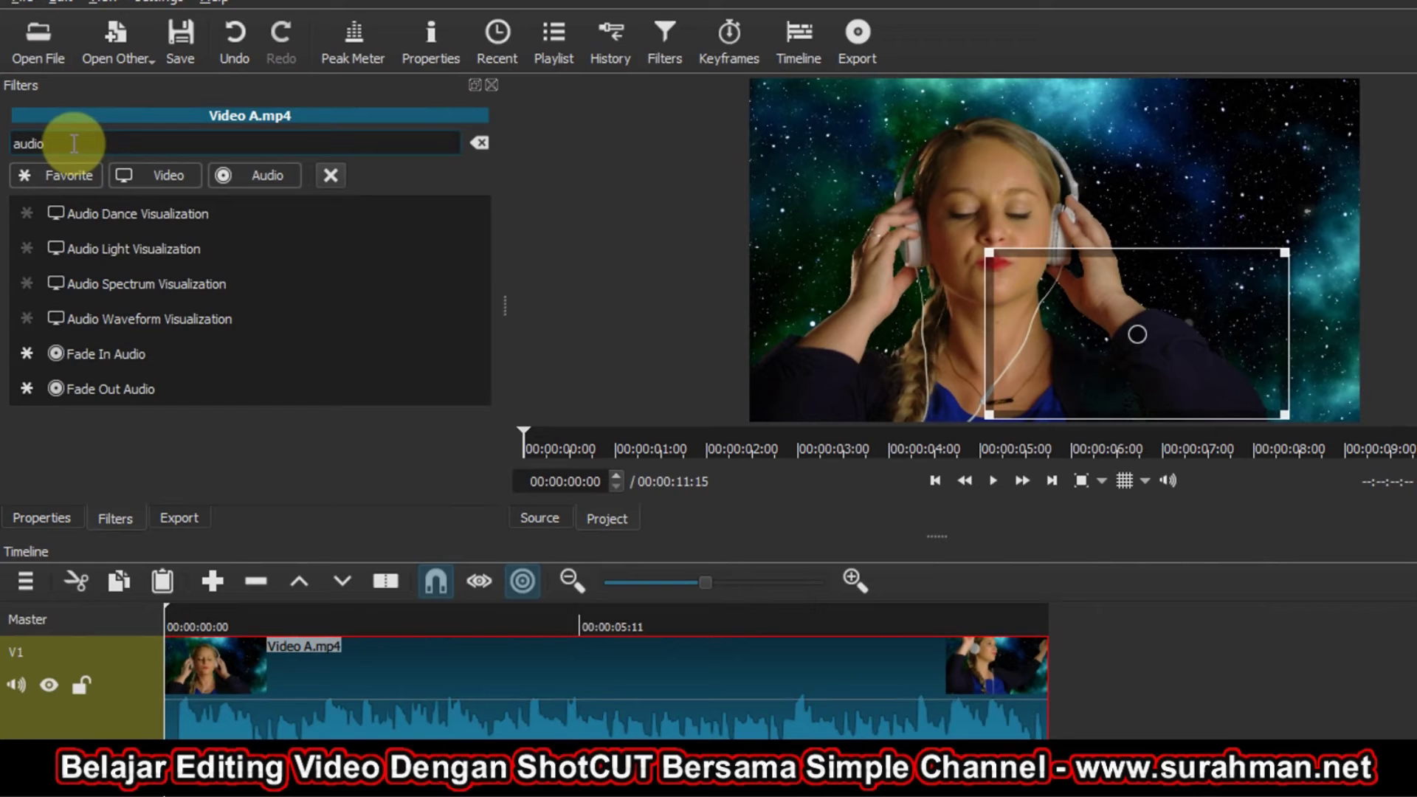
pyautogui.click(131, 246)
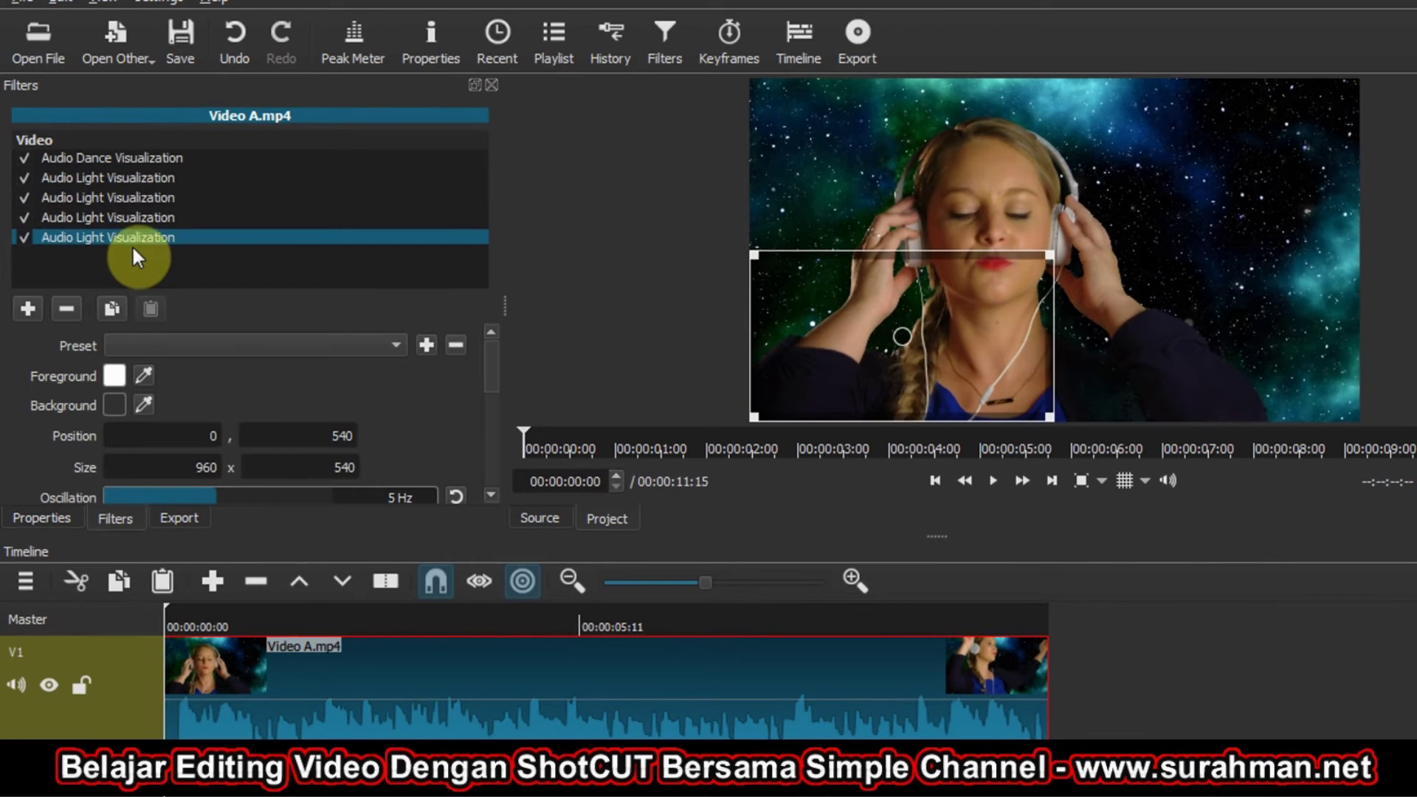
pyautogui.moveTo(940, 335); pyautogui.dragTo(1253, 344)
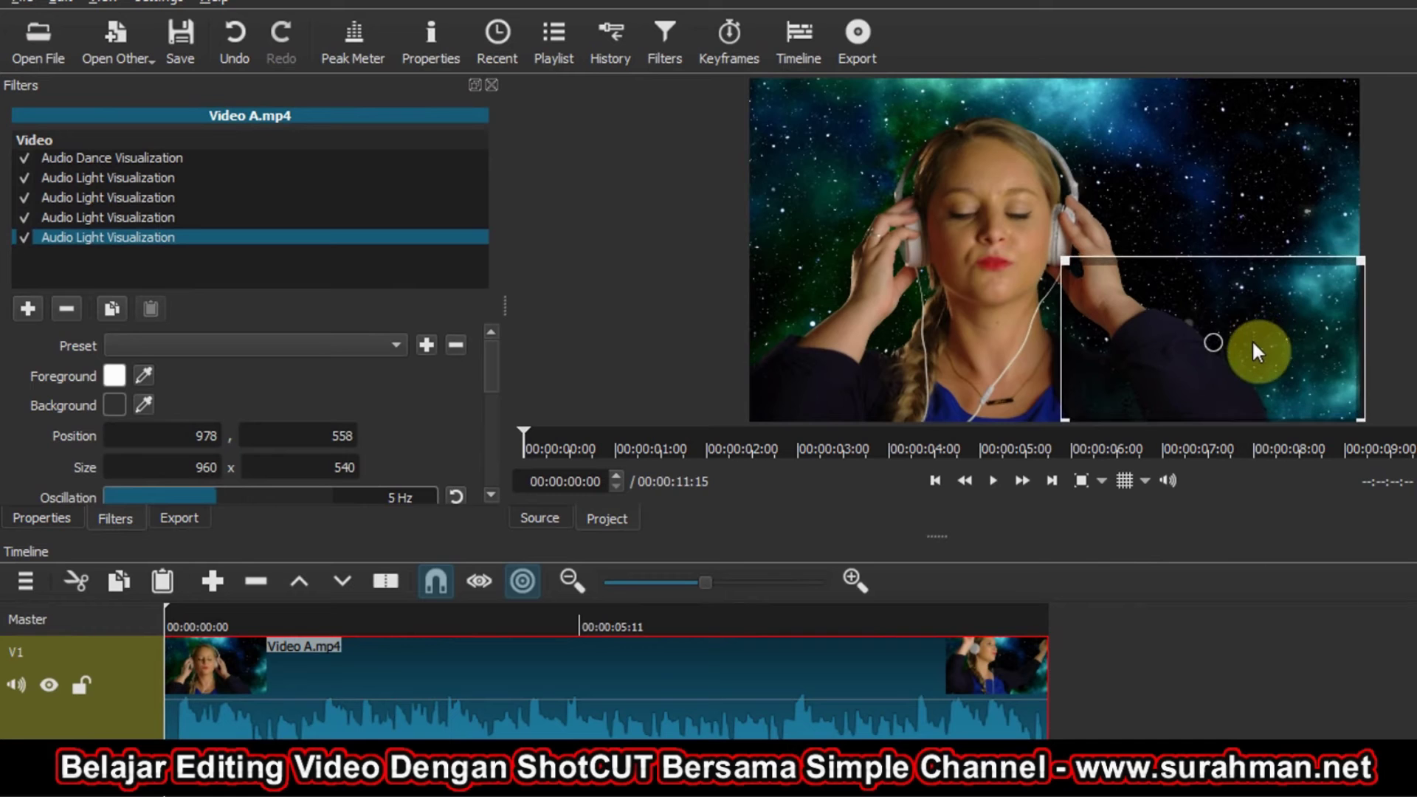
# Set the fourth Audio Light Visualization filter's foreground colour to bright green and play the clip's first four seconds to check the lights.
pyautogui.click(113, 377)
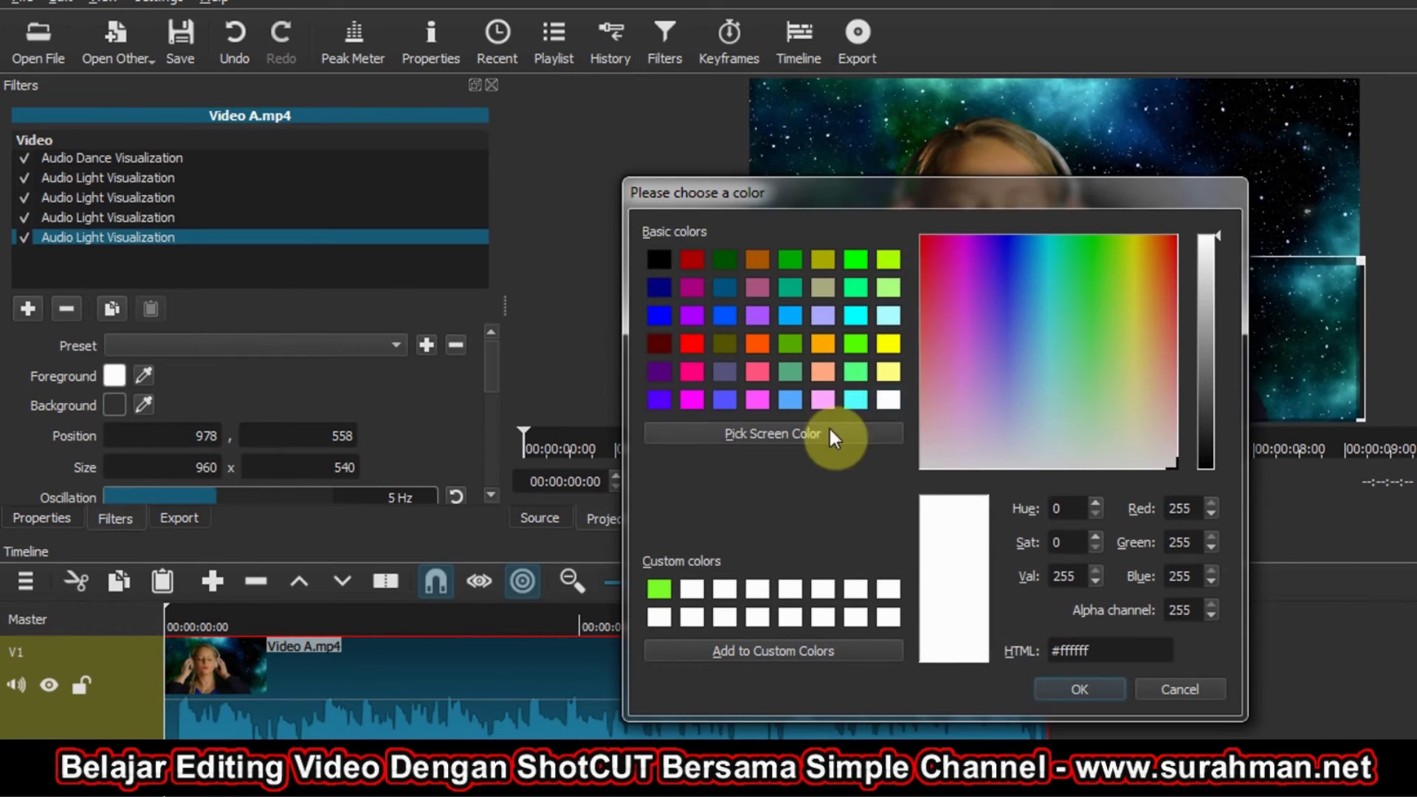
pyautogui.click(855, 344)
pyautogui.click(1089, 694)
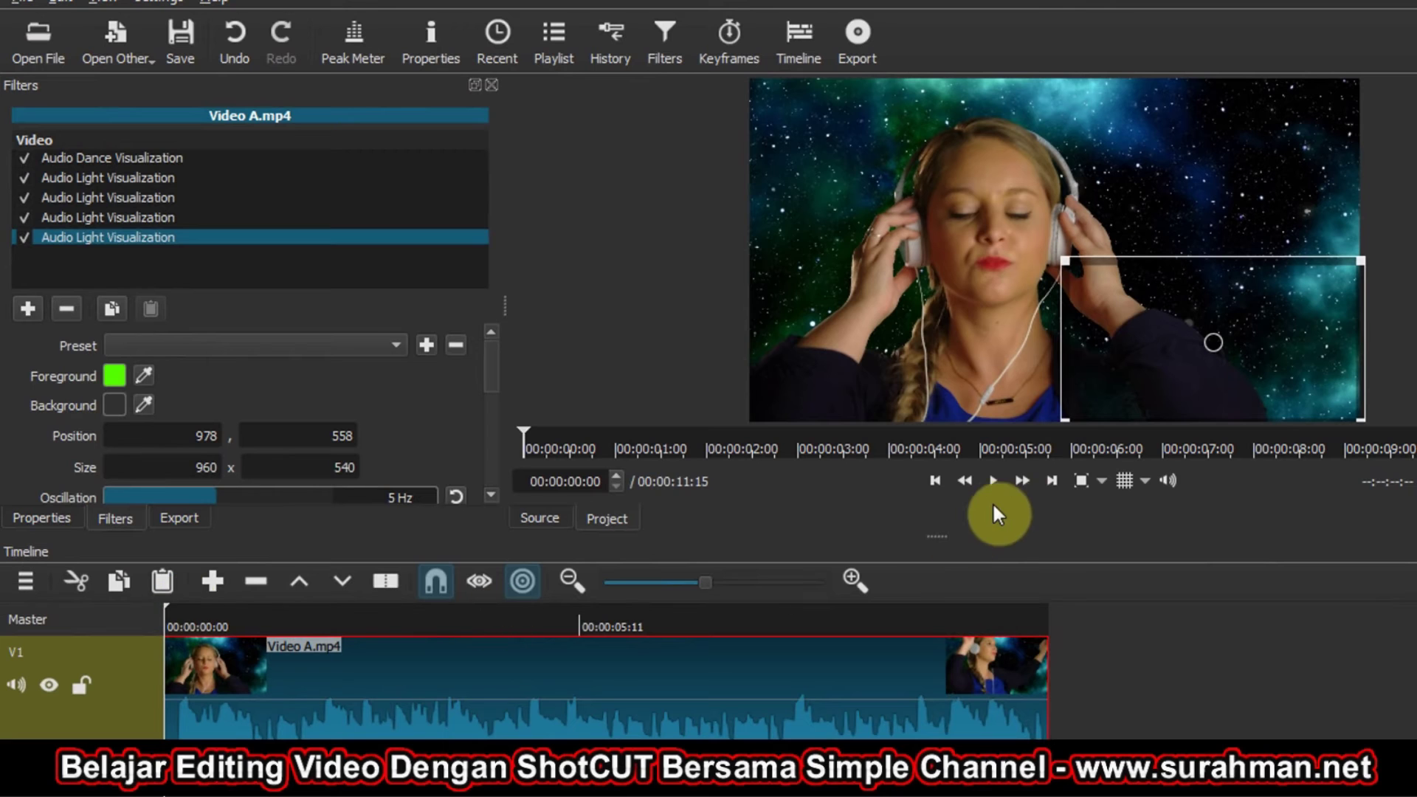
pyautogui.click(994, 481)
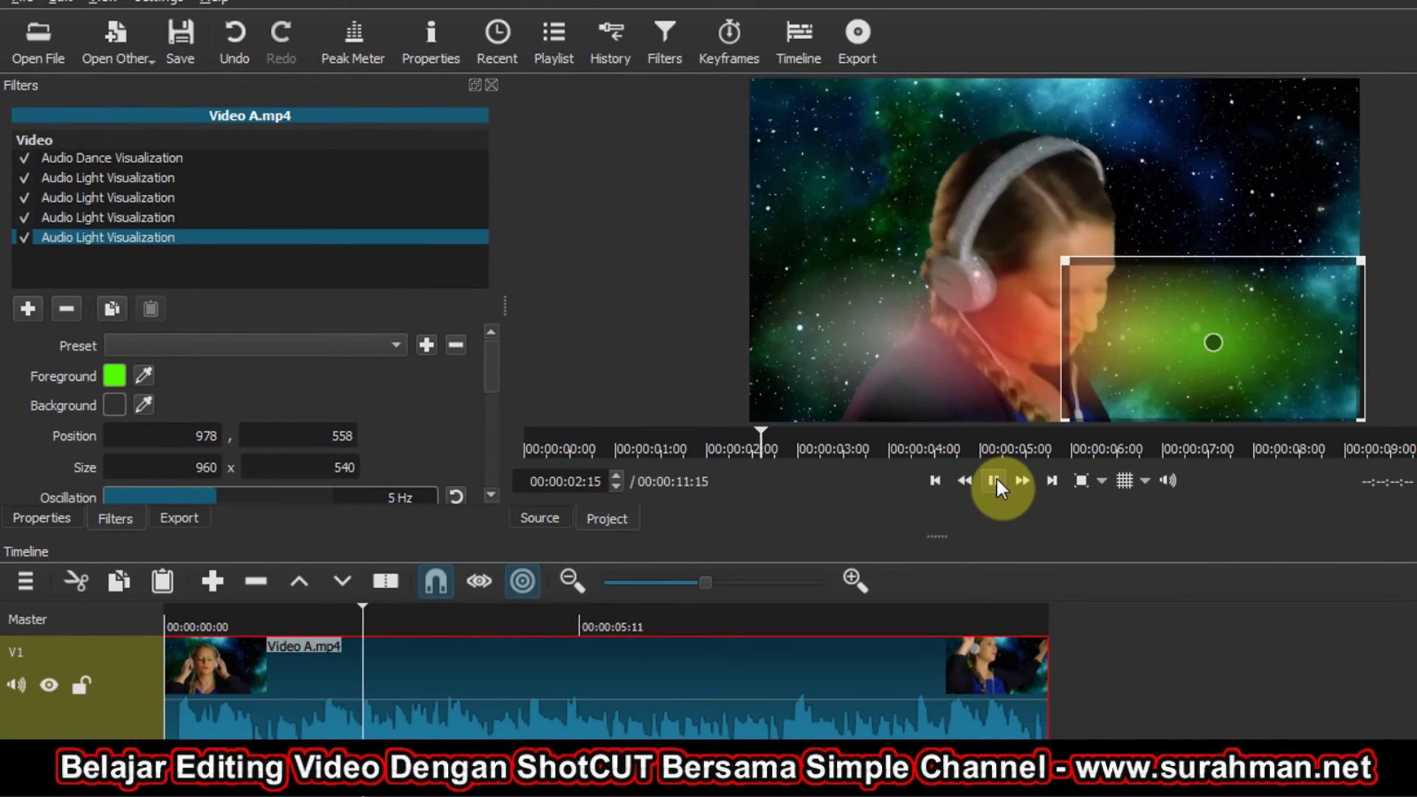
pyautogui.click(994, 480)
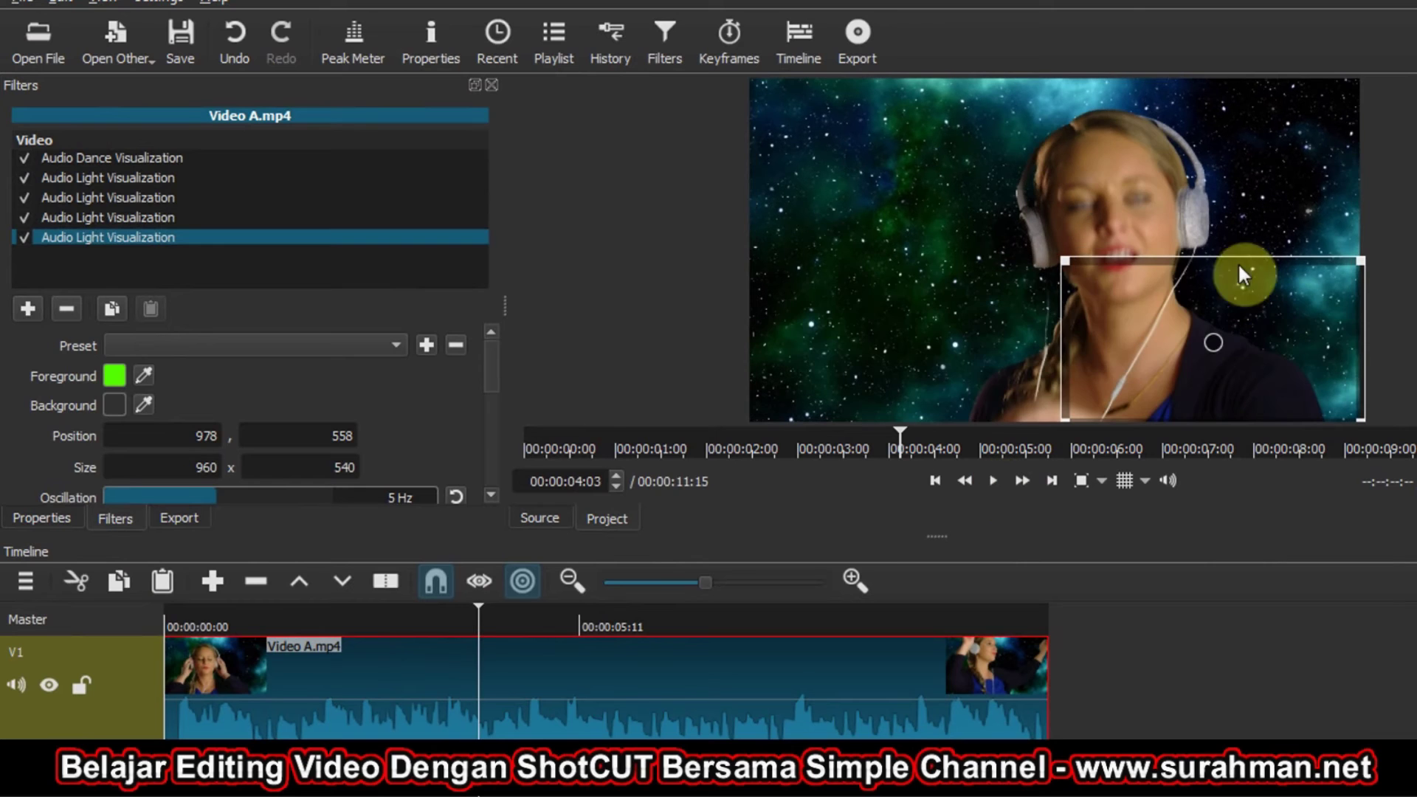
# Try enlarging the green light's rectangle to about 1990 x 937 across the frame, and play a few seconds of the clip.
pyautogui.moveTo(845, 177); pyautogui.dragTo(725, 127)
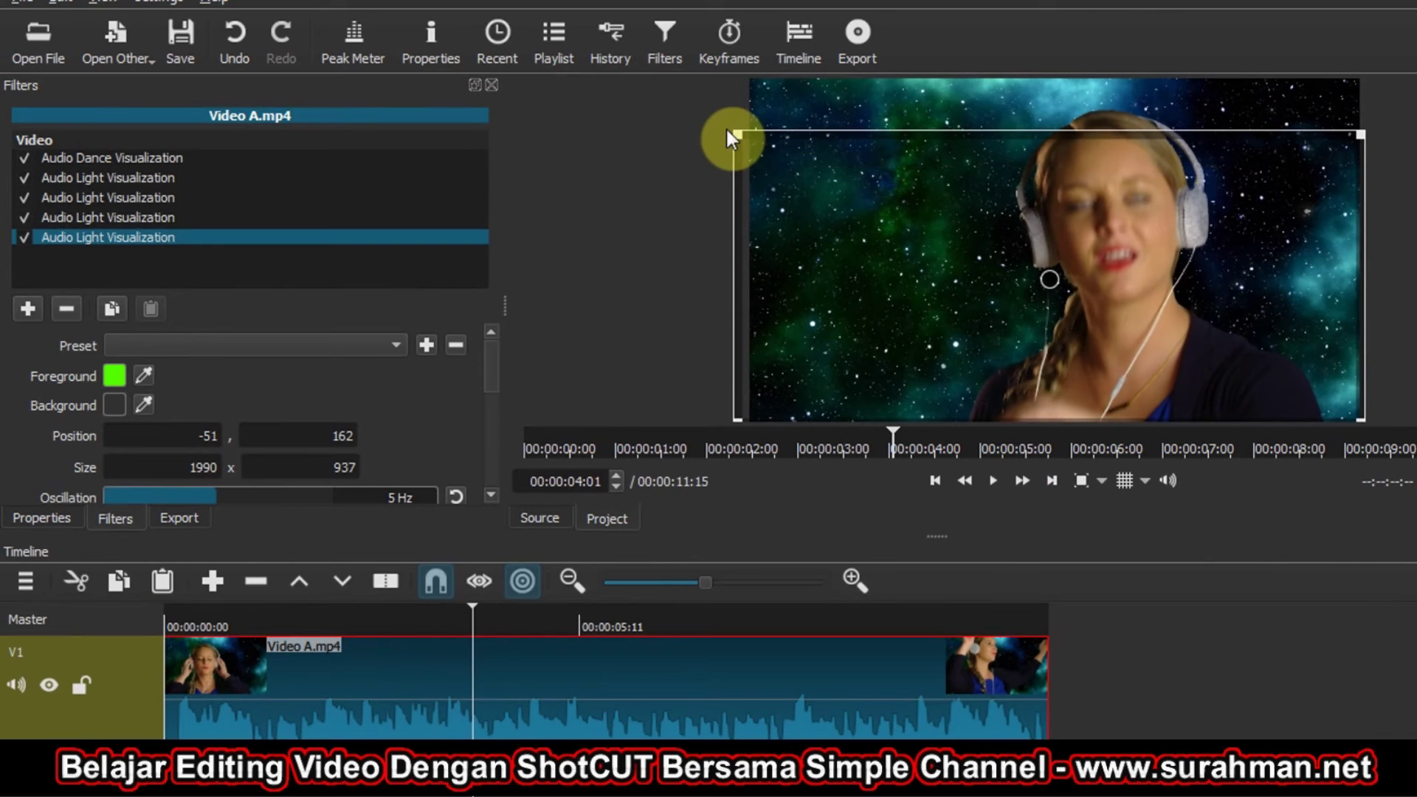
pyautogui.click(994, 480)
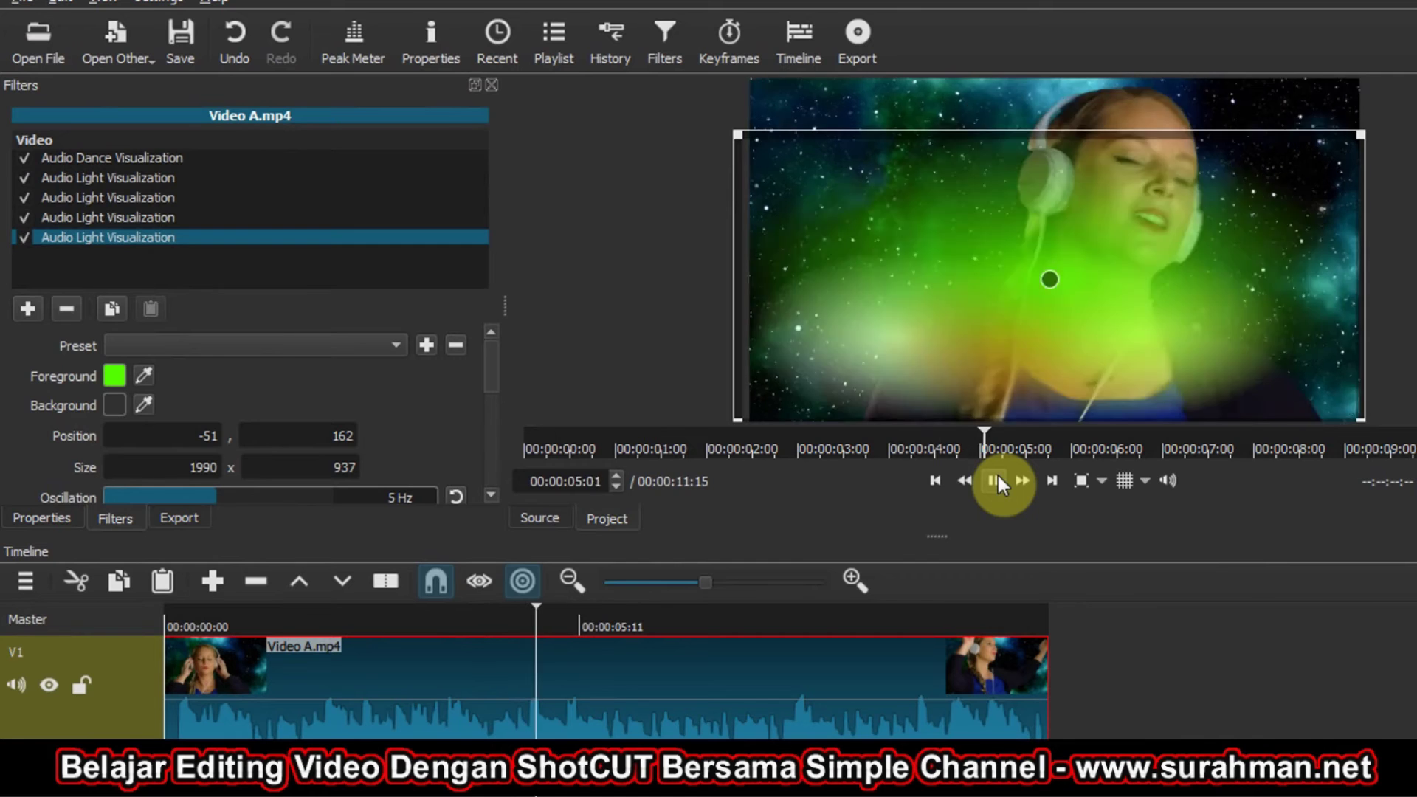
pyautogui.click(995, 481)
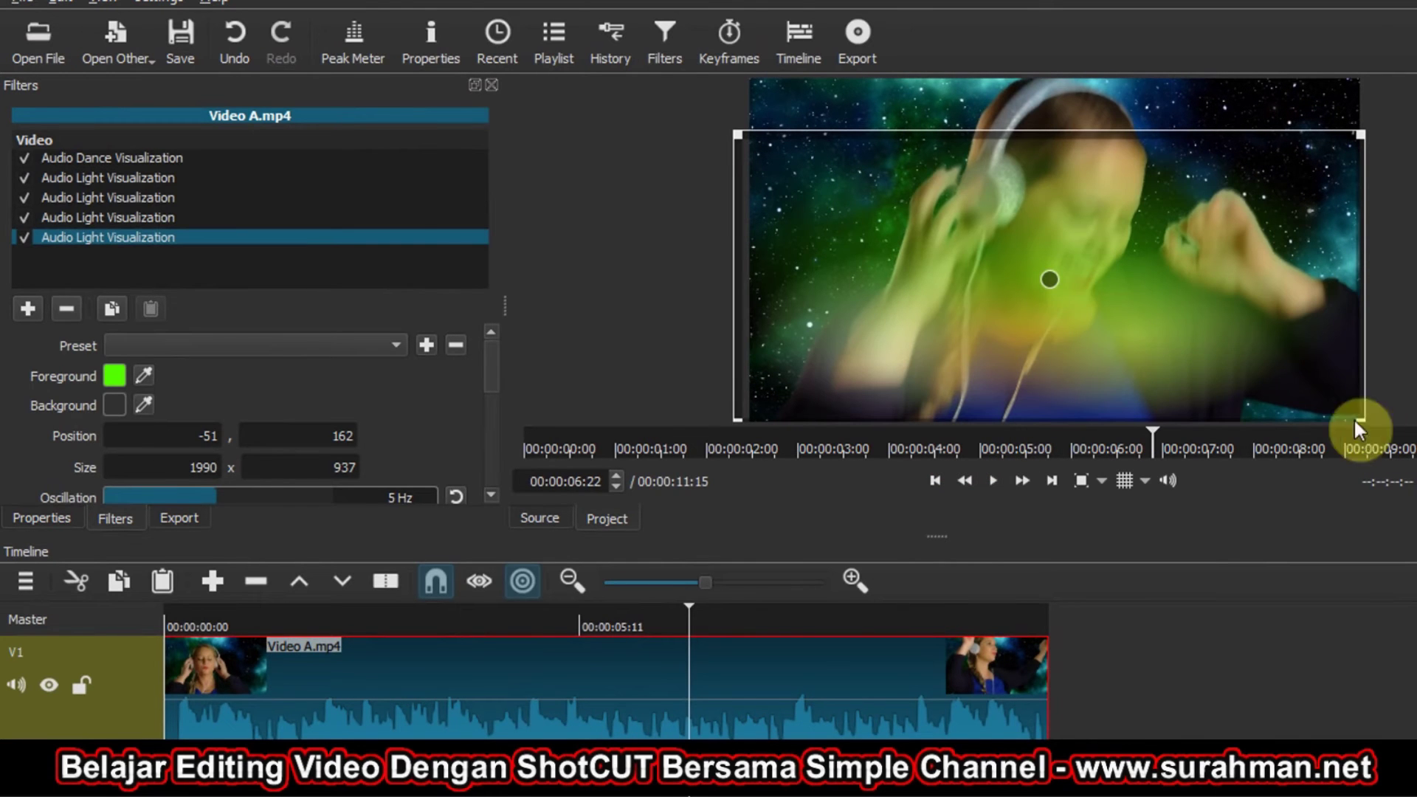
# Shrink the green light's rectangle to about 1048 x 456 in the lower right corner, and replay the clip's opening seconds from the start.
pyautogui.moveTo(738, 133); pyautogui.dragTo(1054, 296)
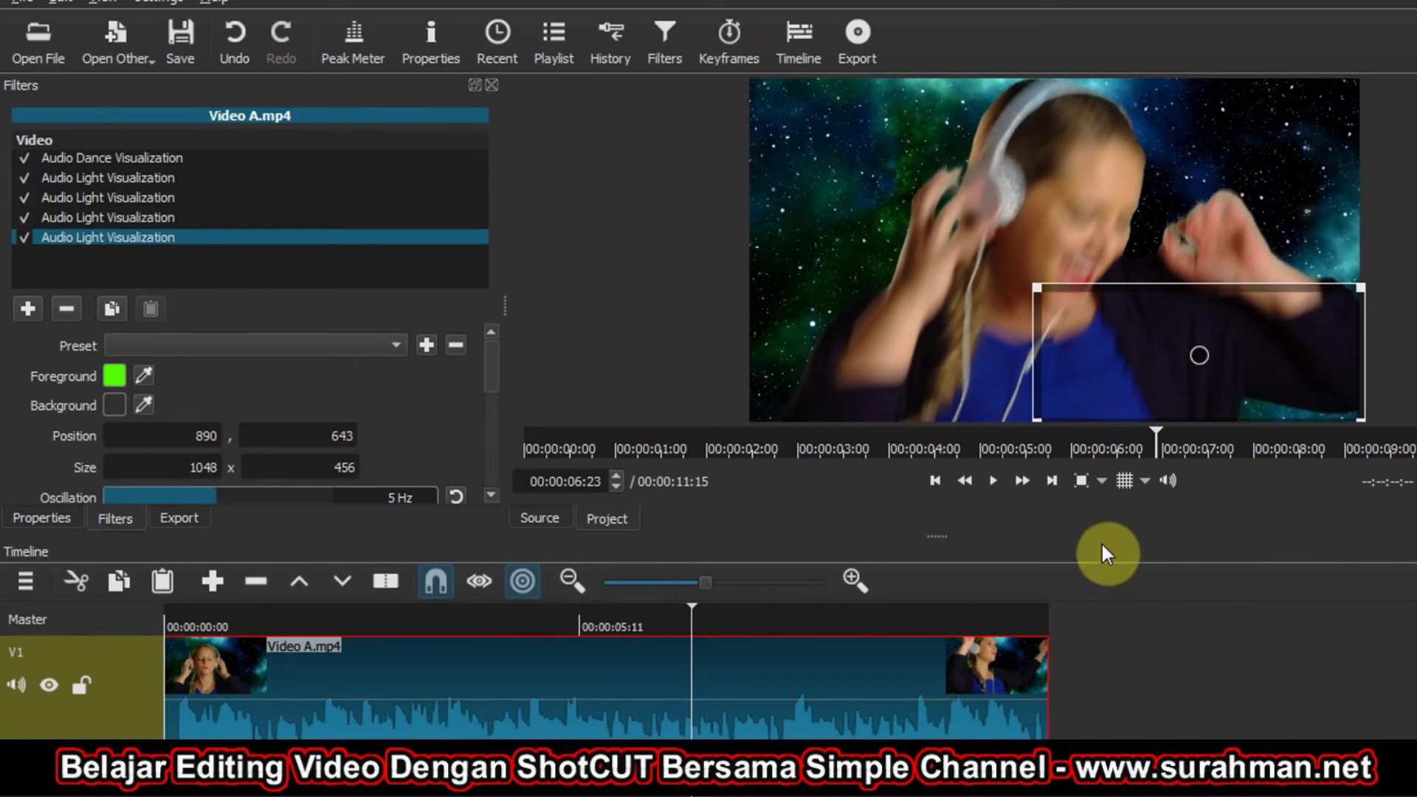
pyautogui.moveTo(691, 612); pyautogui.dragTo(160, 608)
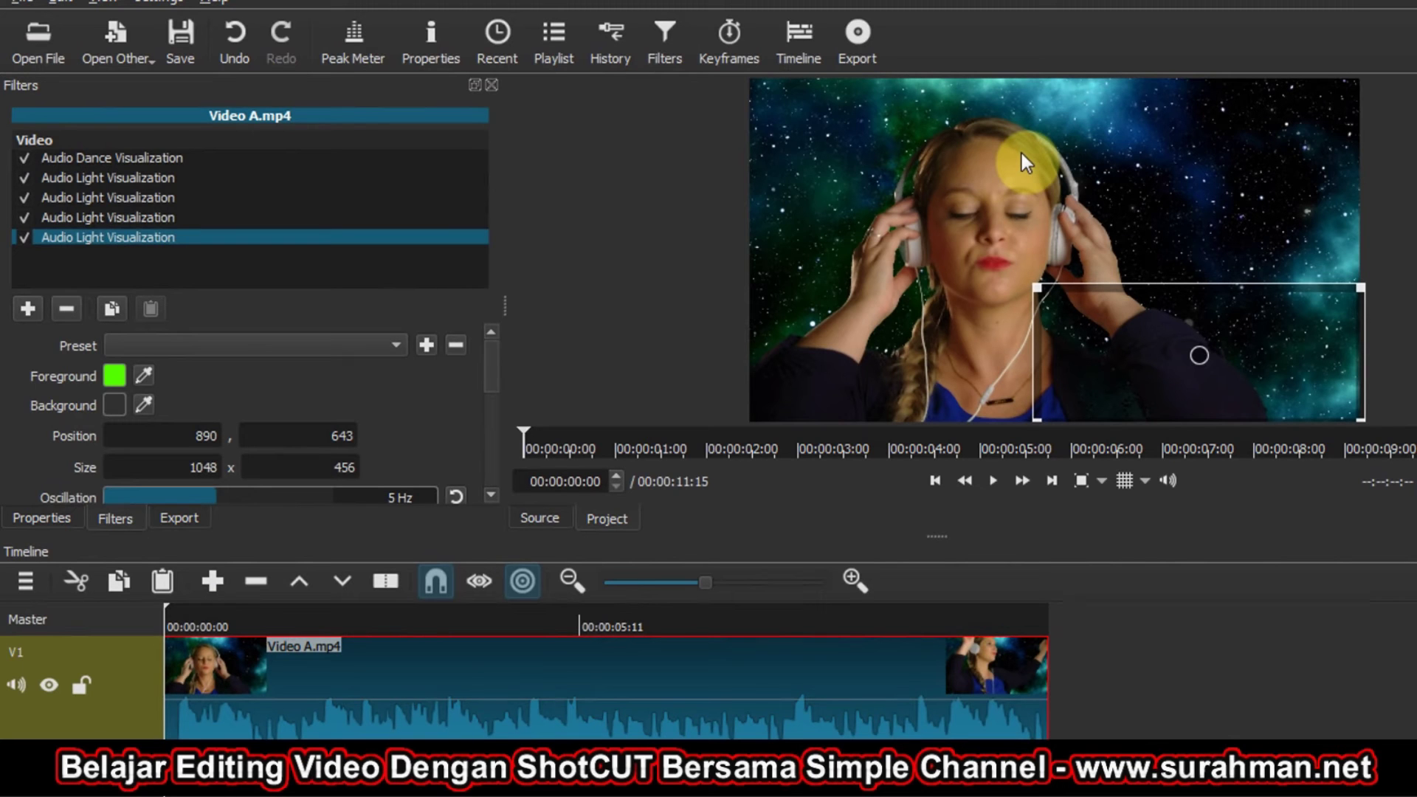
pyautogui.click(989, 486)
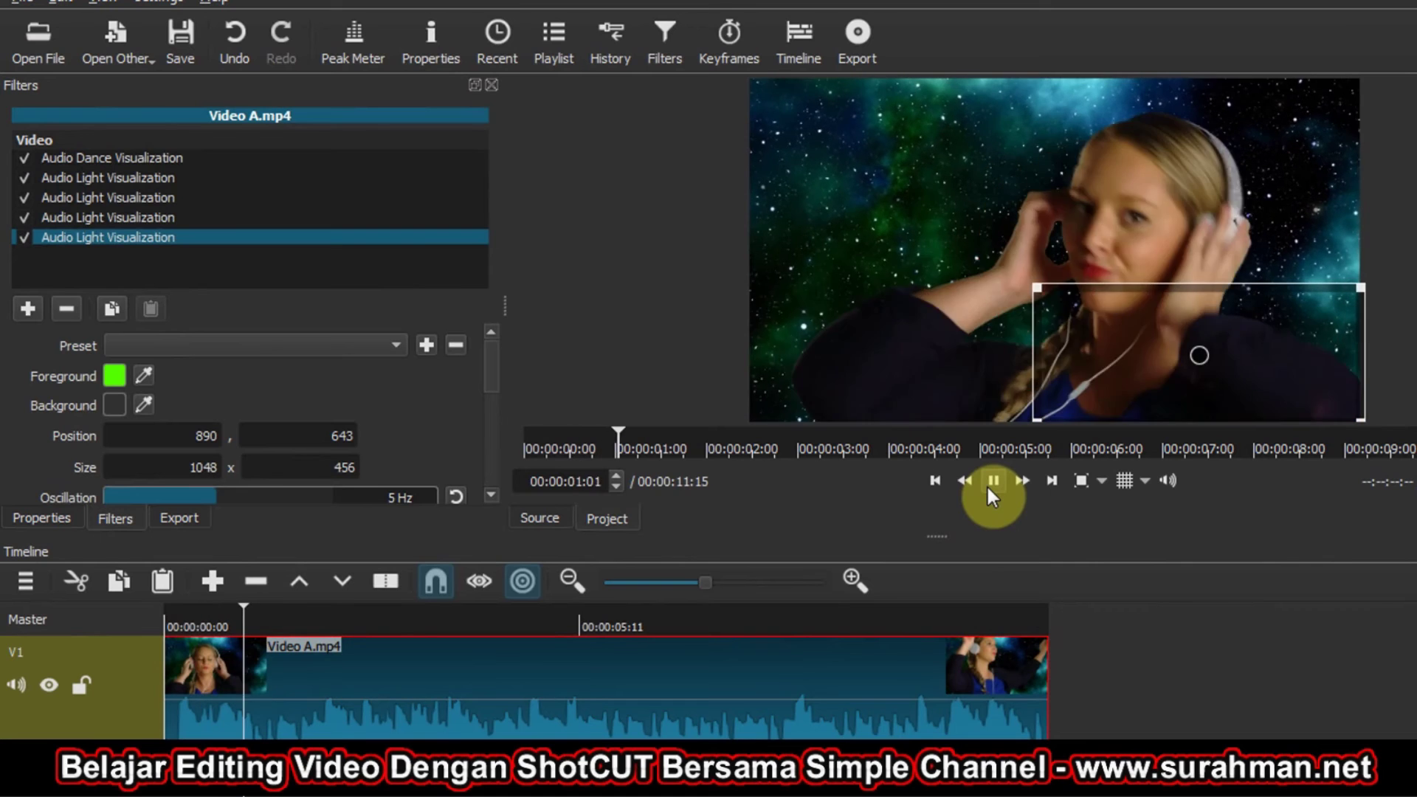
pyautogui.click(991, 482)
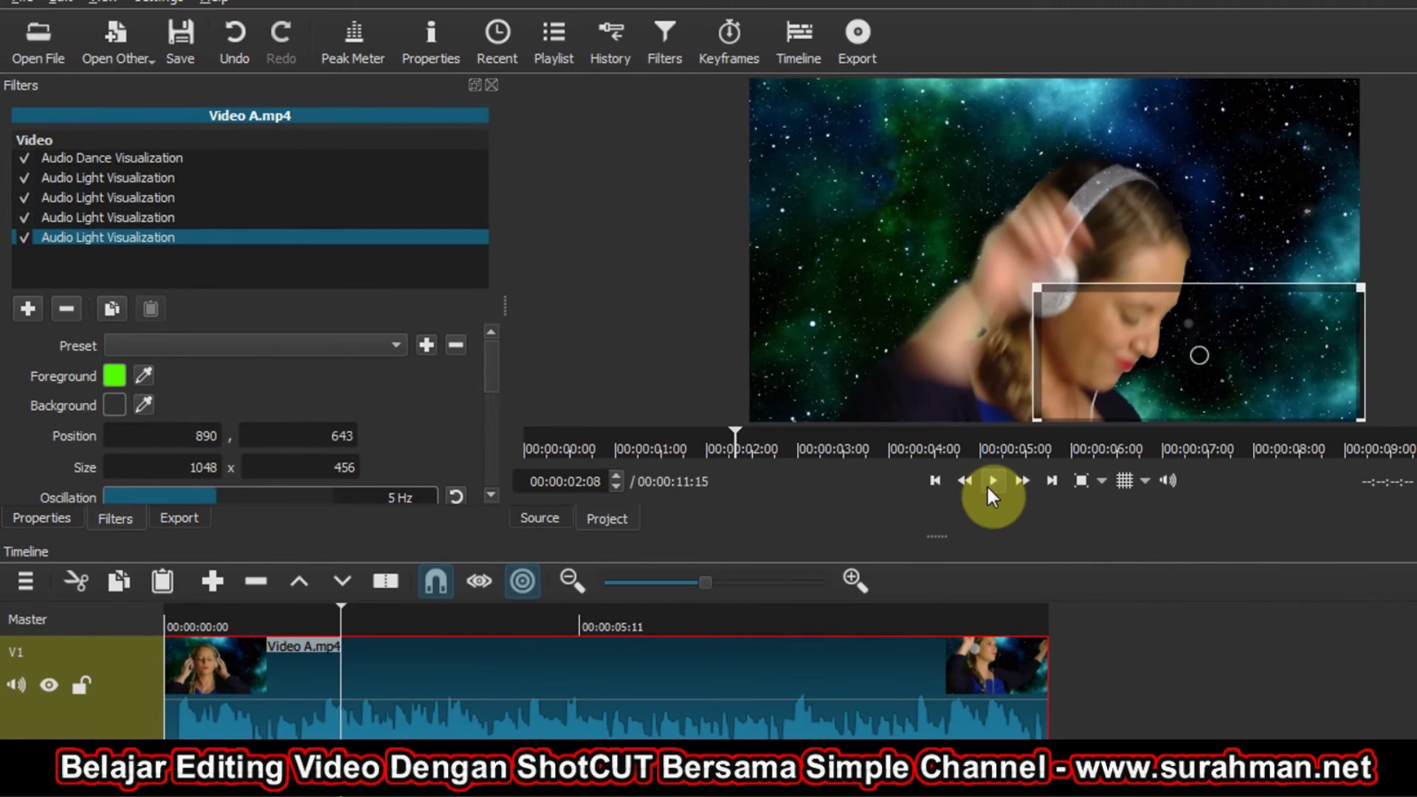